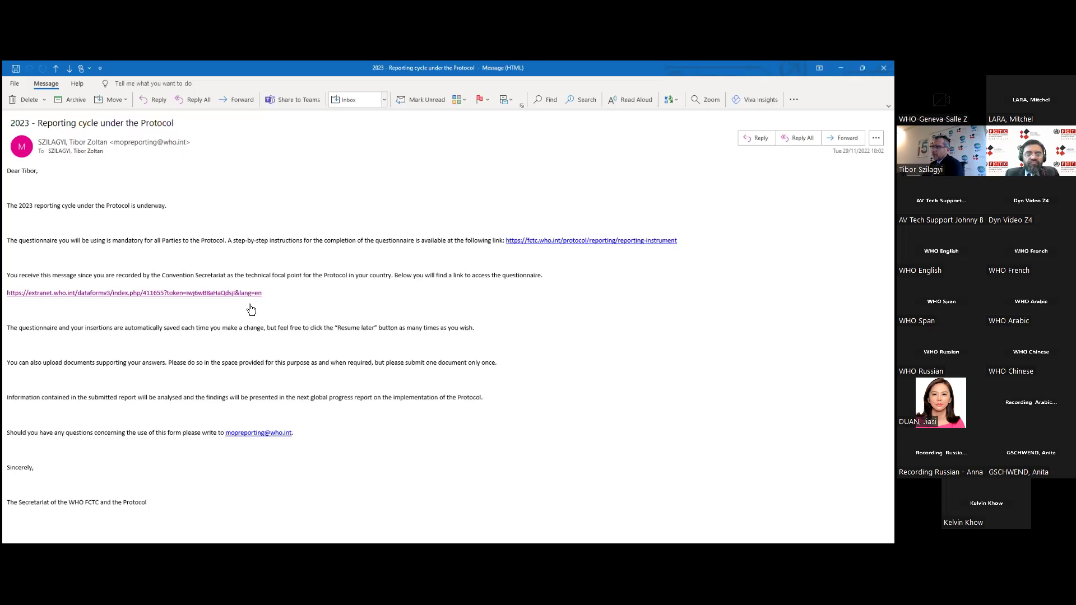
Step: Open the 2023 Protocol questionnaire from the link in the e-mail and check which languages it offers
click(135, 293)
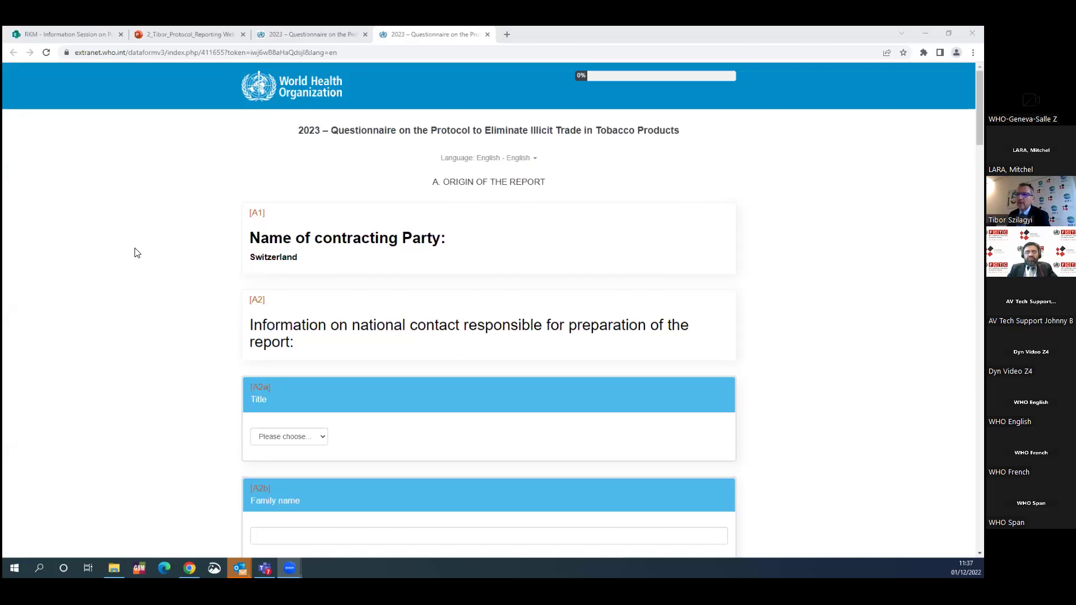
drag(435, 182, 552, 183)
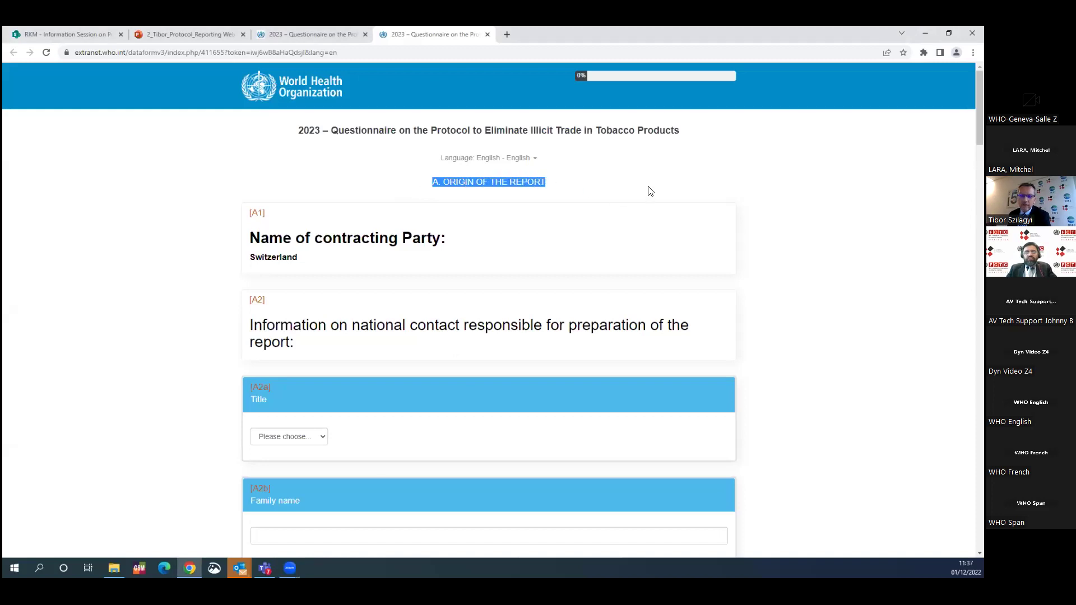
click(536, 161)
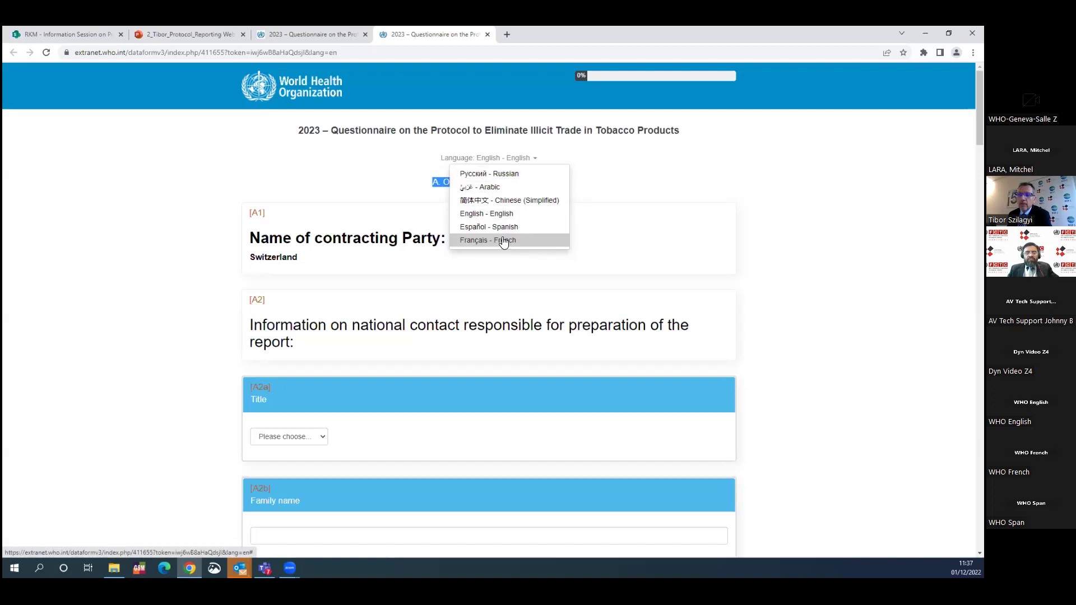
click(626, 185)
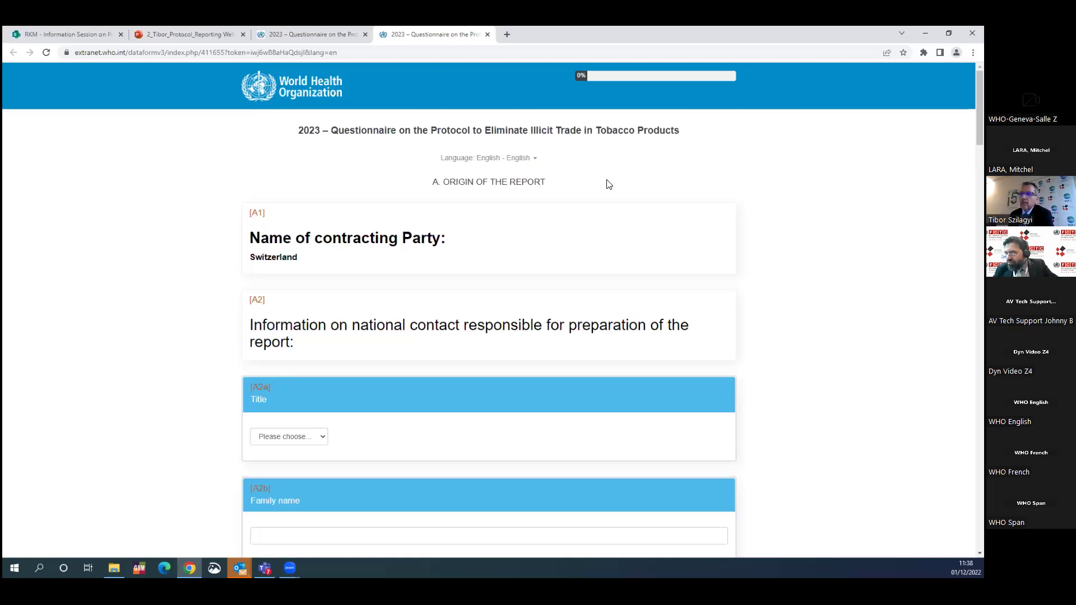
Step: Set the start date of the reporting period in question A4 to January 2020
scroll(525, 265, down, 7)
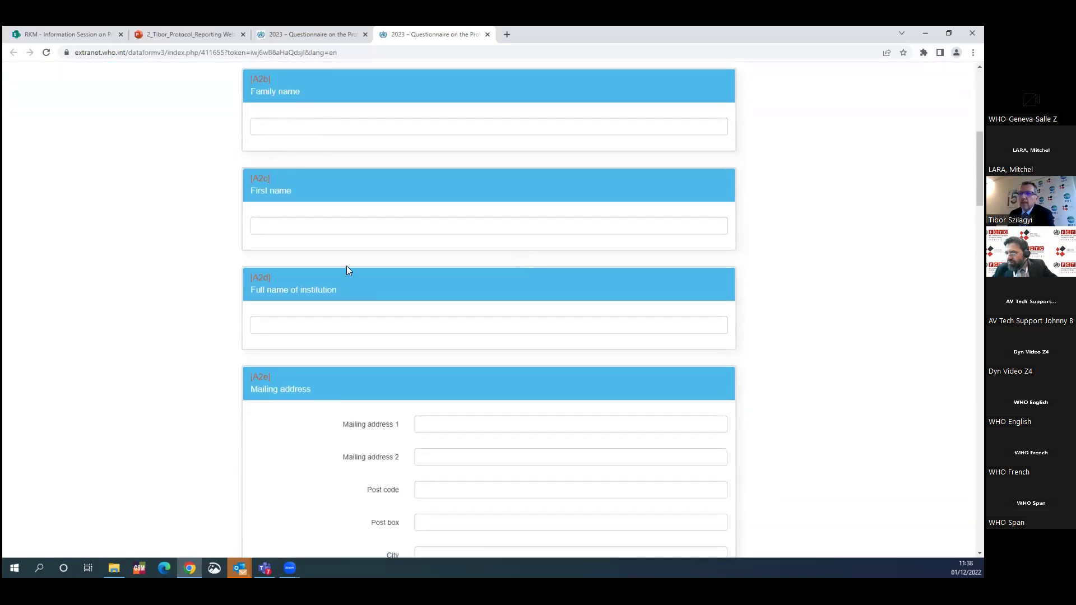
scroll(350, 264, down, 11)
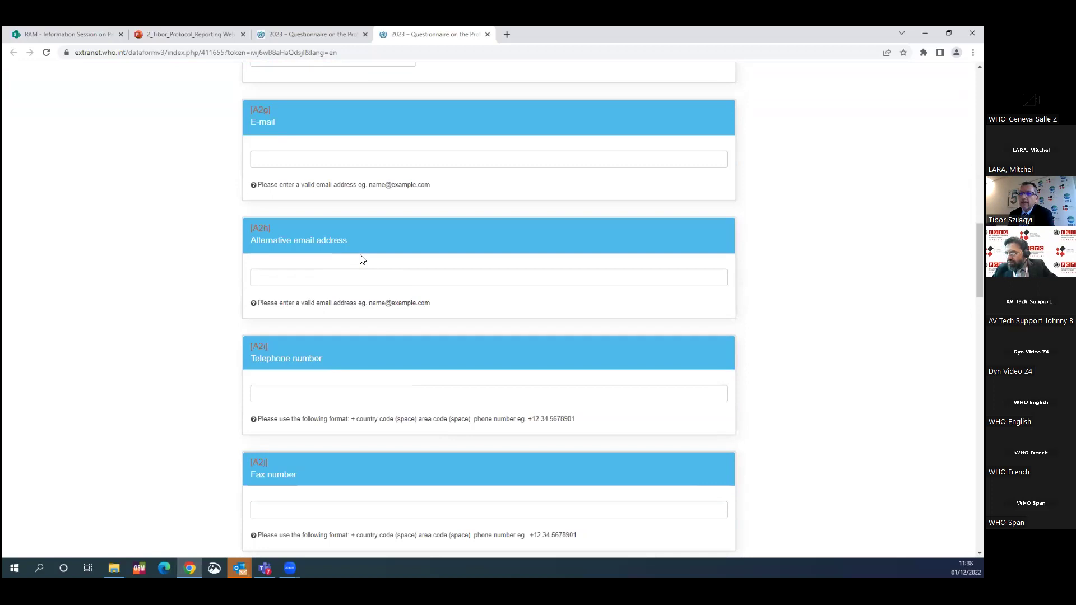
scroll(354, 263, down, 10)
scroll(361, 259, down, 16)
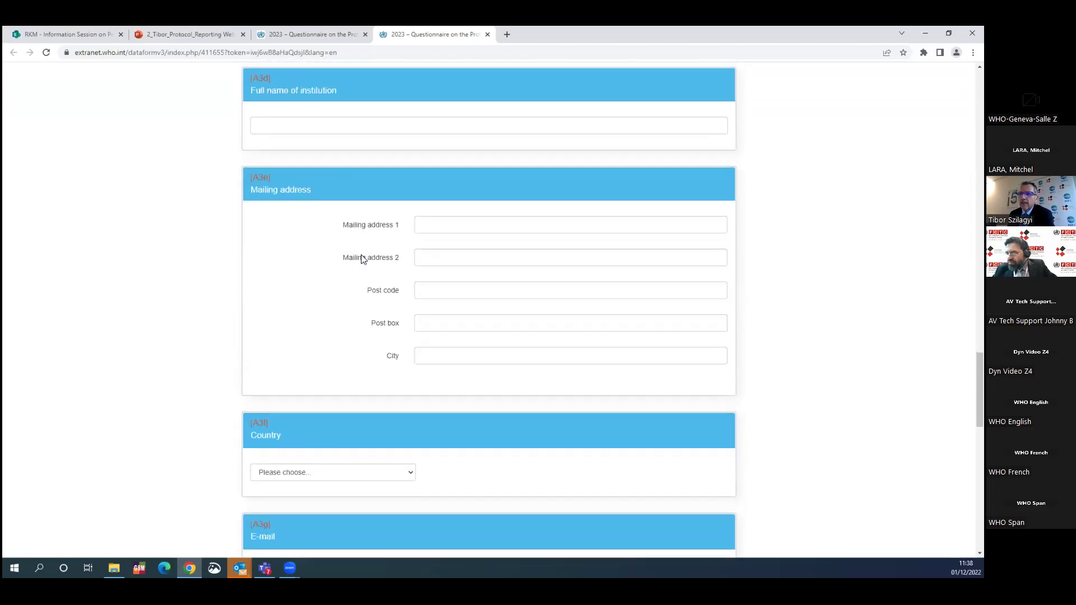
scroll(361, 259, down, 3)
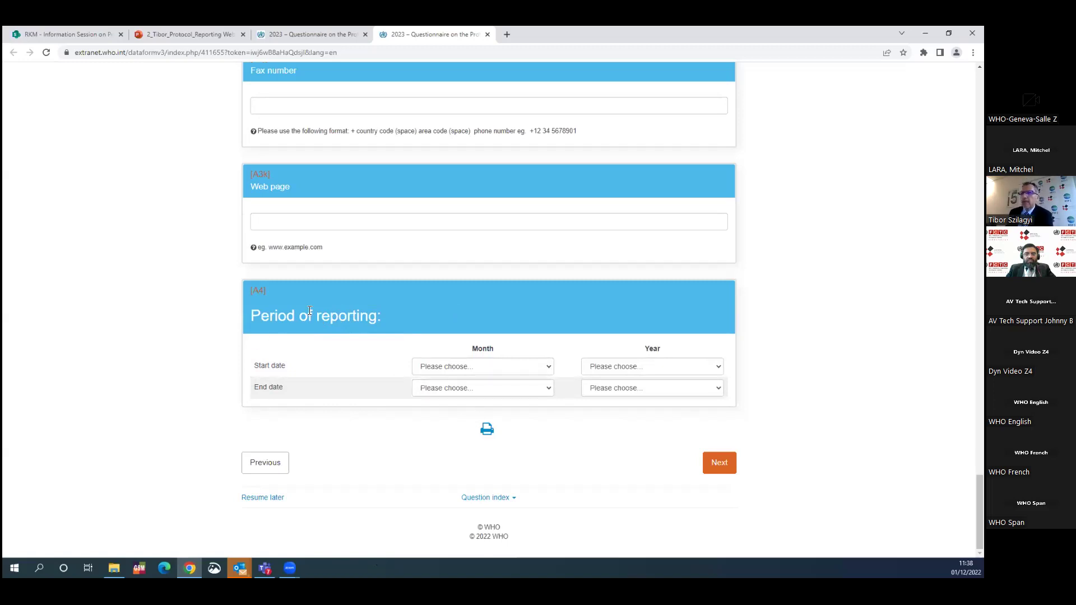
drag(250, 316, 391, 318)
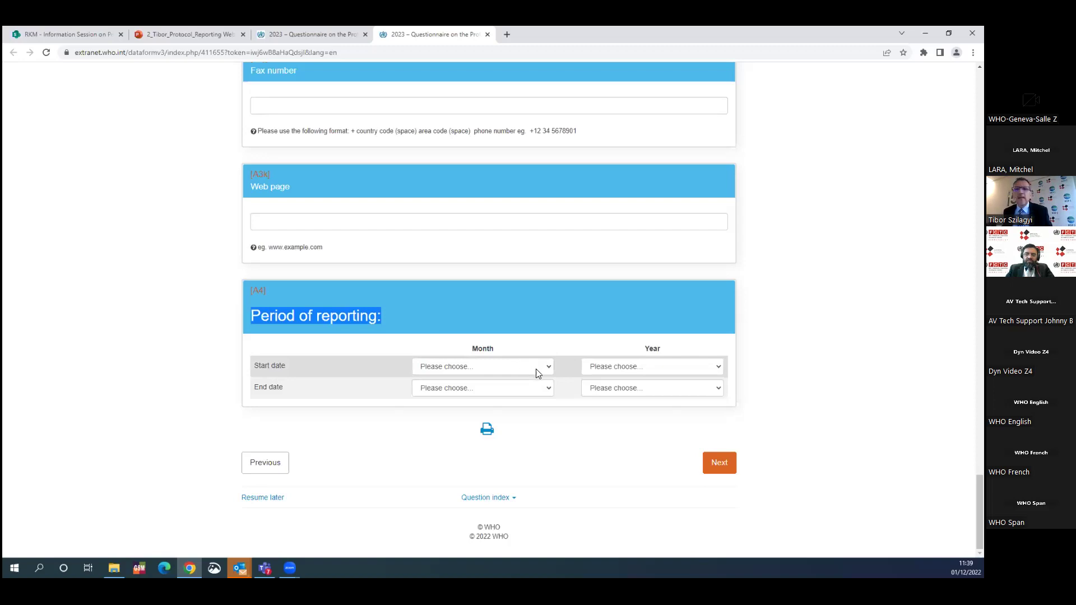
click(709, 368)
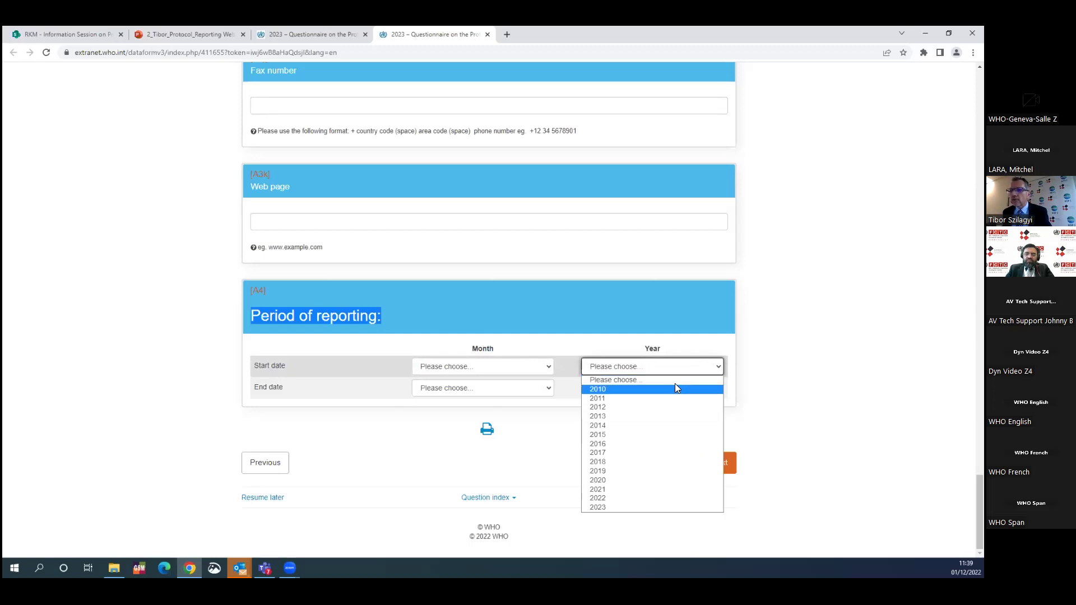
click(650, 480)
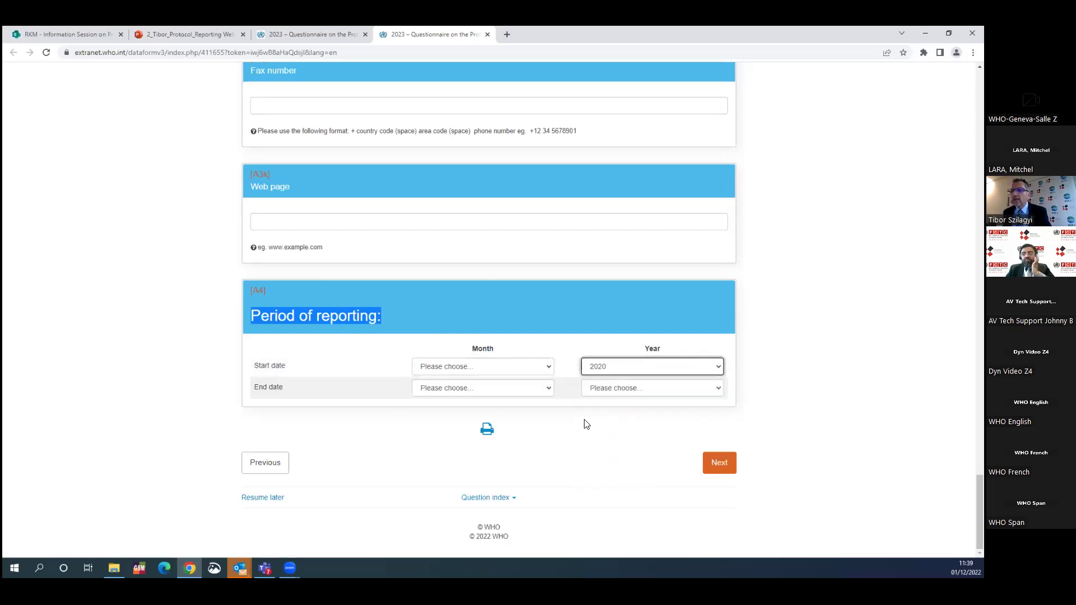
click(548, 366)
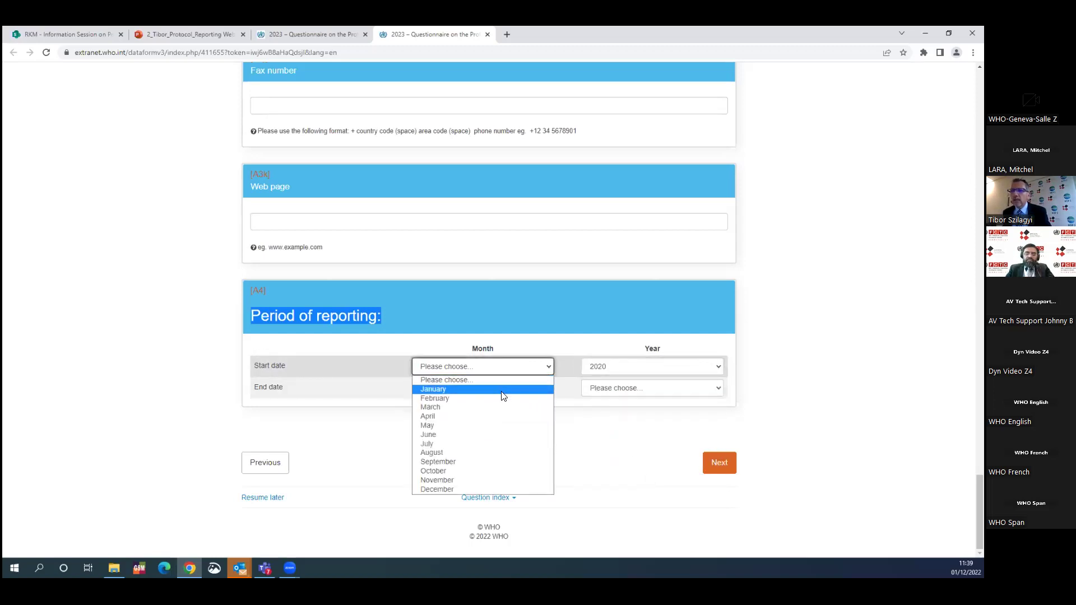
click(505, 390)
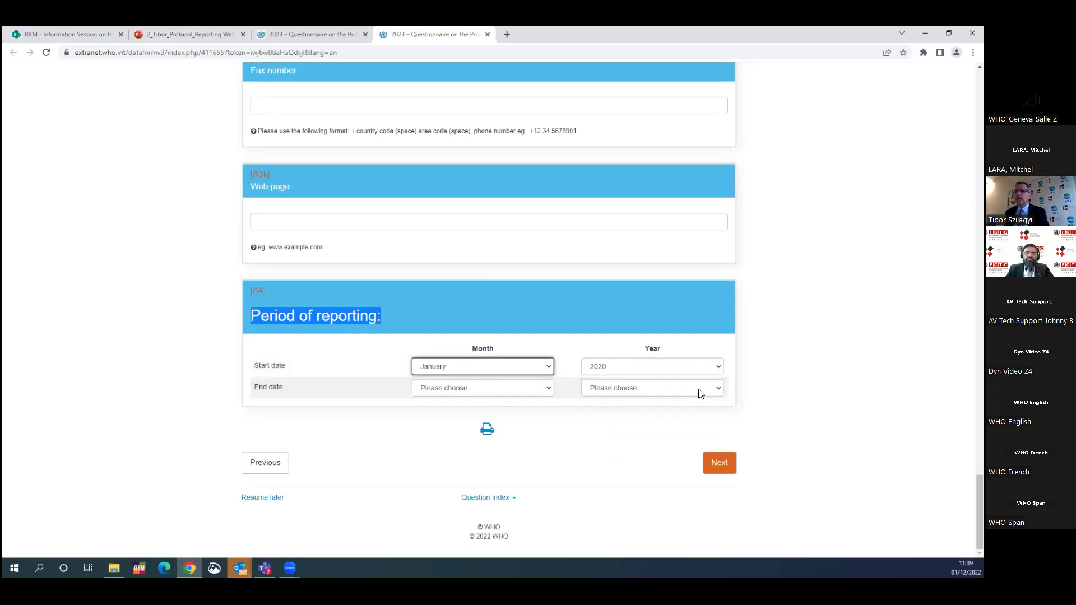
Step: Set the end date of the reporting period to December 2022
click(719, 390)
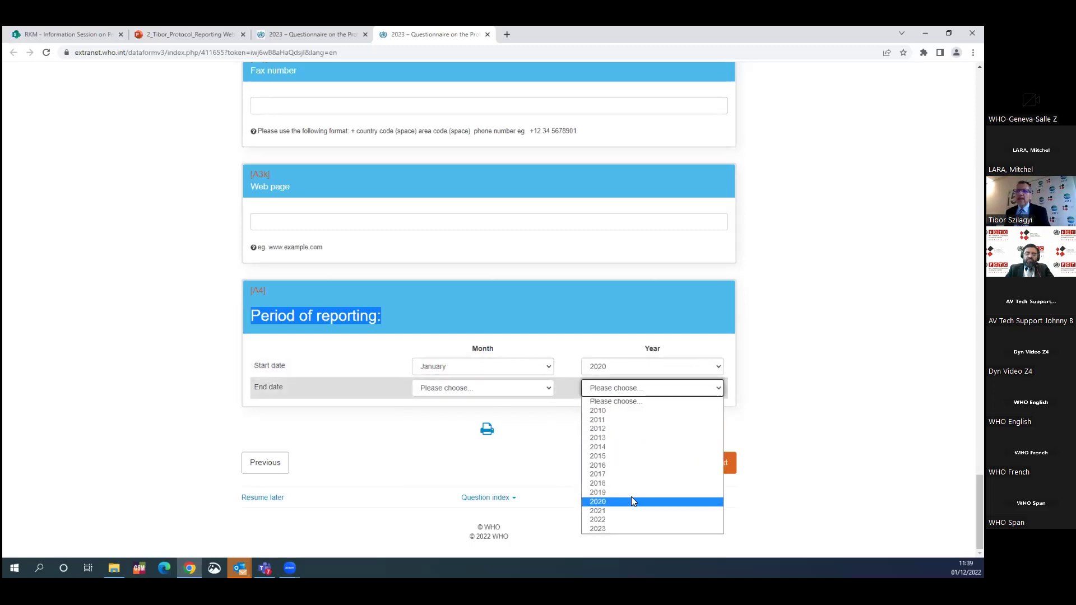
click(615, 519)
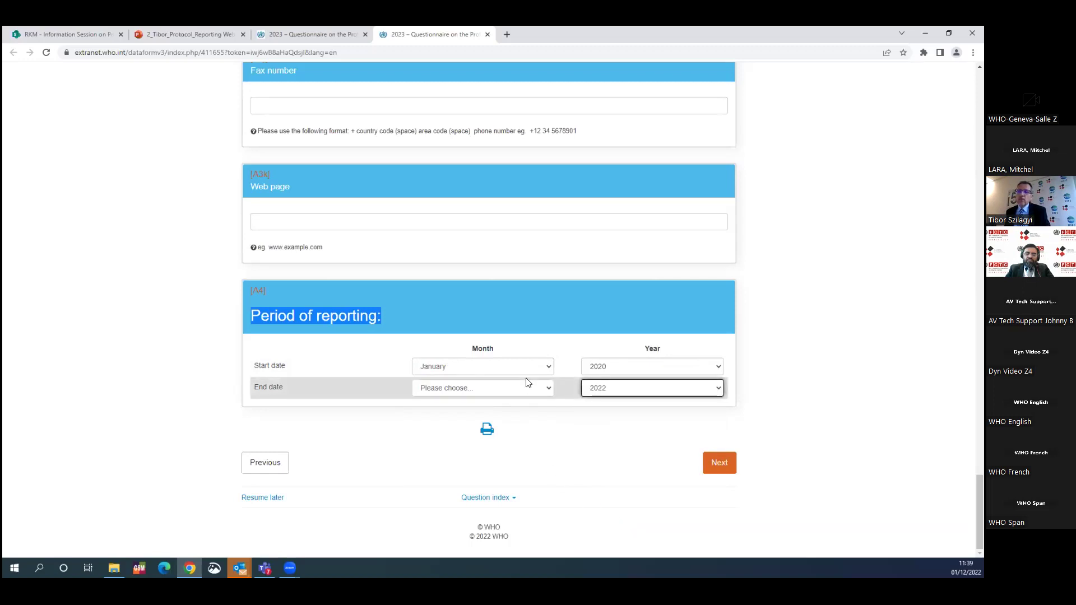
click(548, 392)
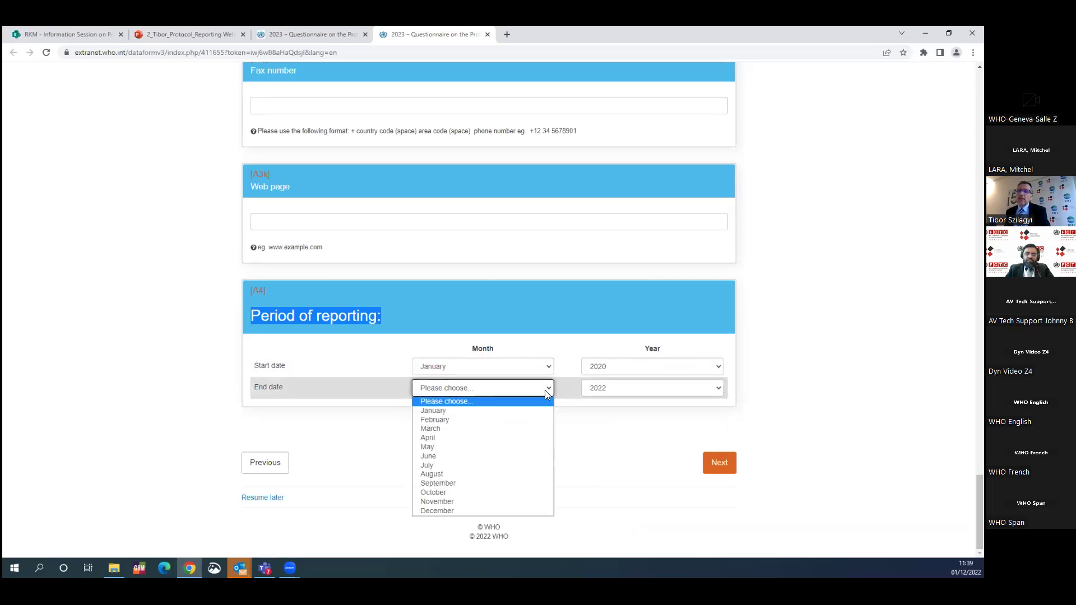
click(517, 508)
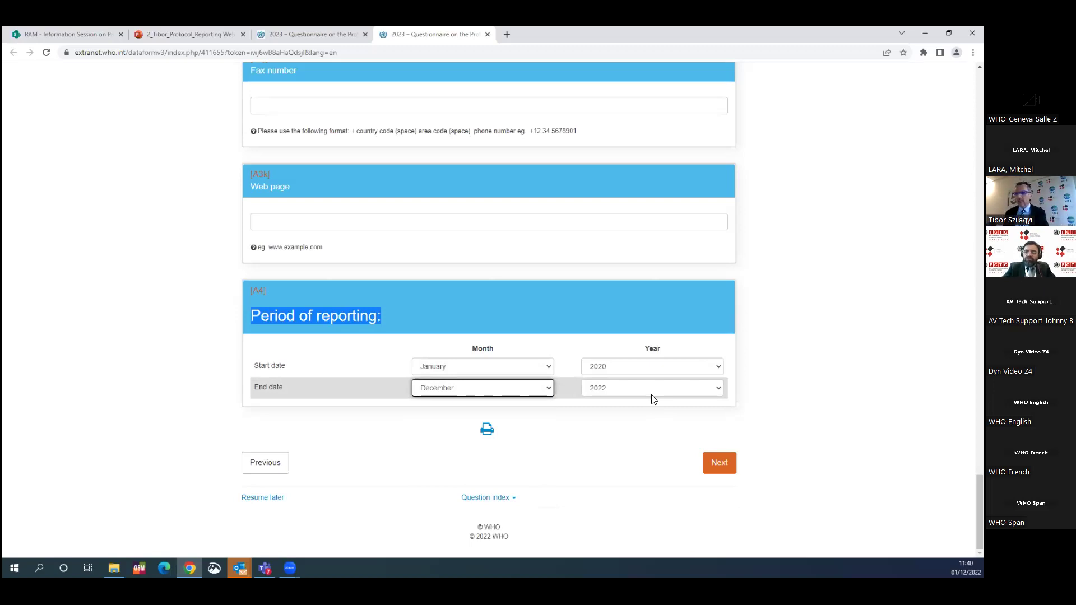
click(712, 367)
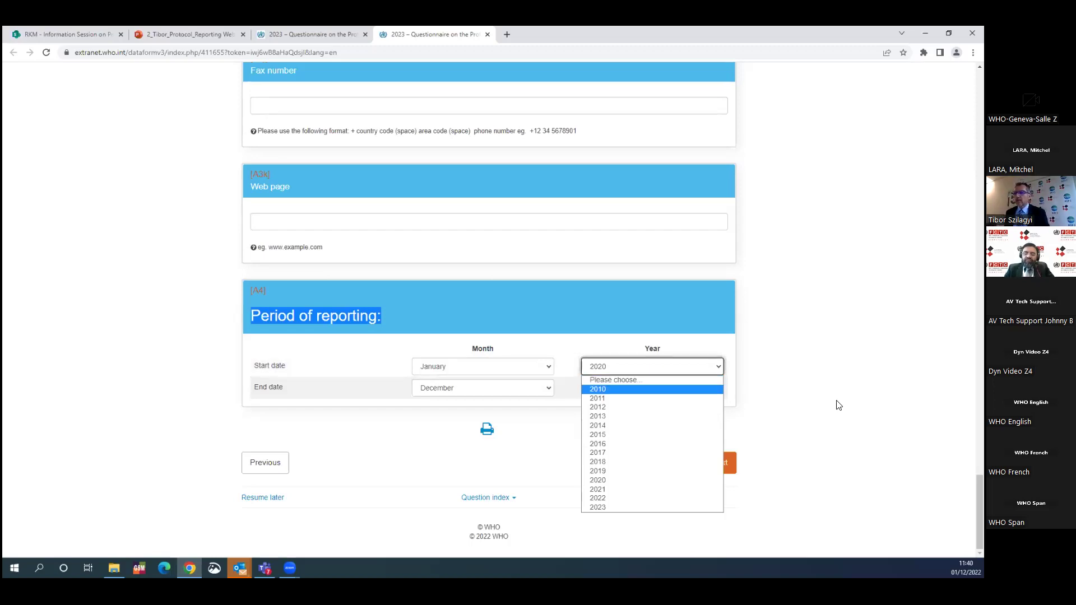
click(842, 382)
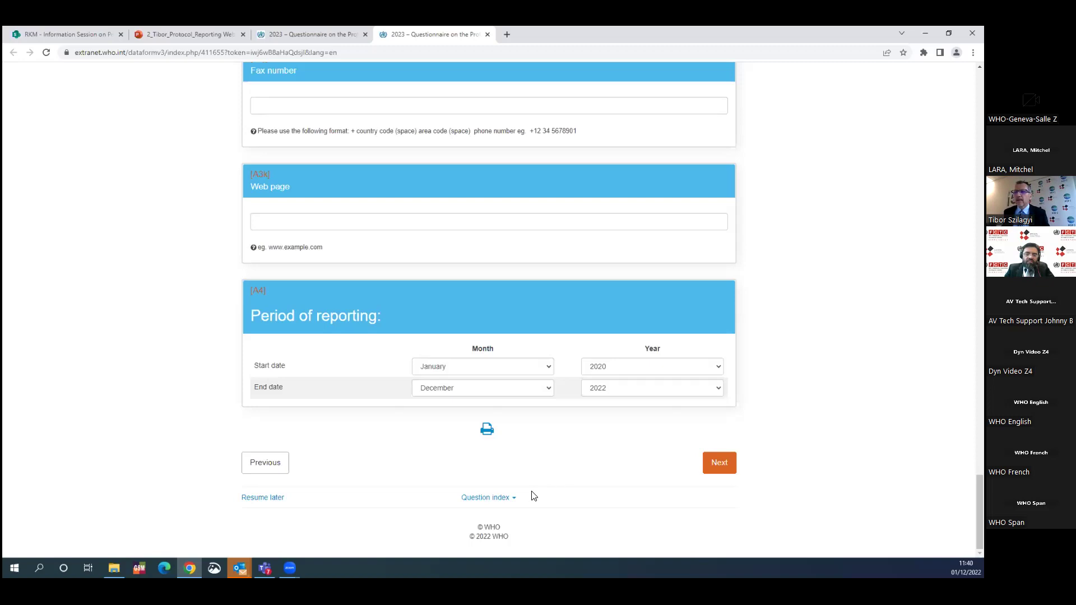
Step: Look over the questionnaire's list of sections and go to D8, Article 13 - Duty Free Sales
click(512, 498)
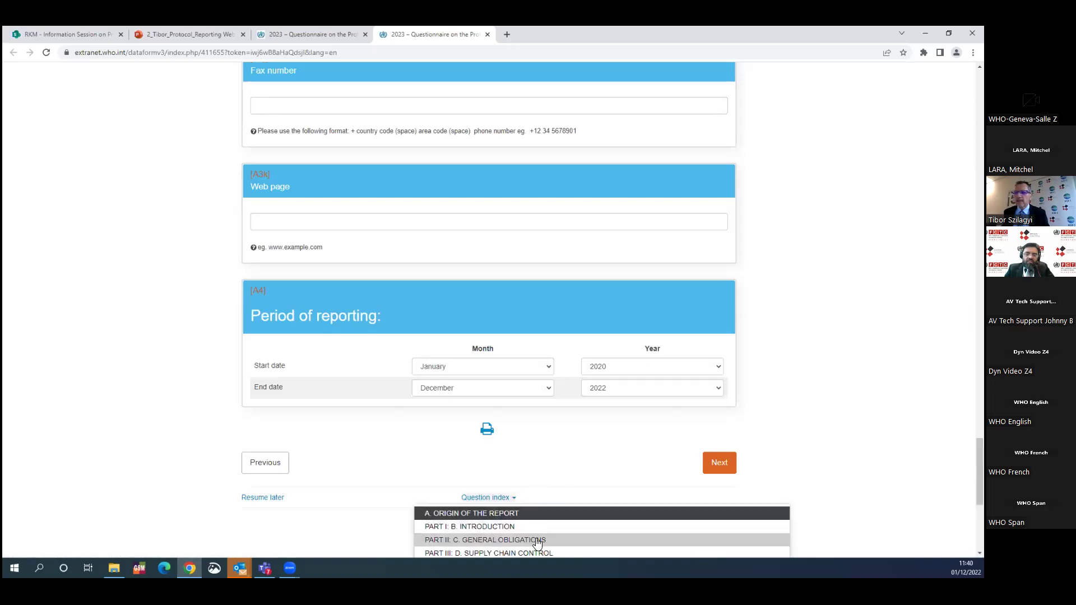
scroll(537, 542, down, 3)
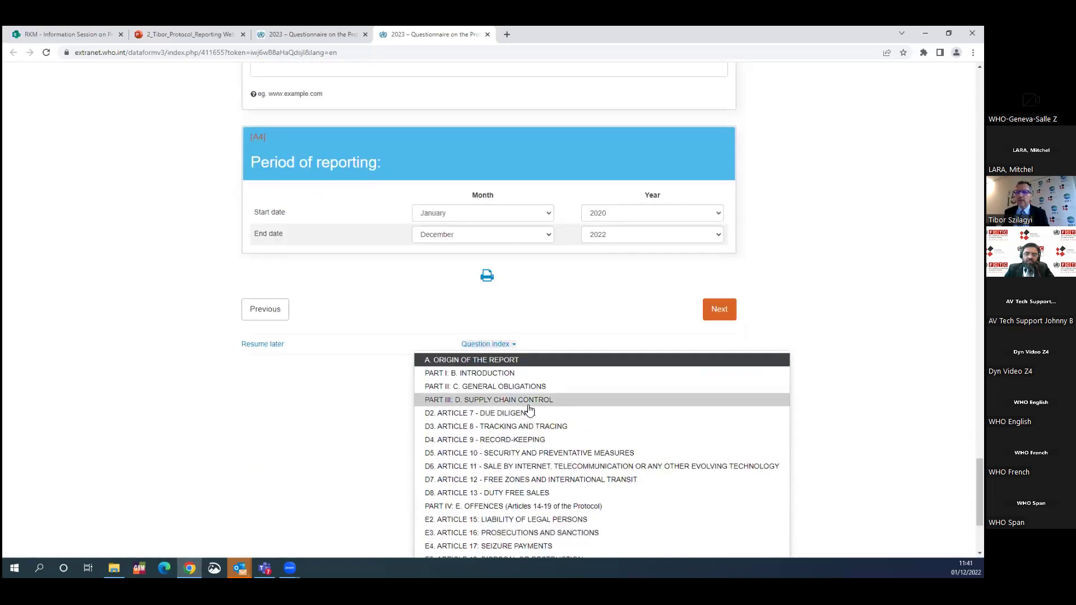
scroll(555, 428, down, 3)
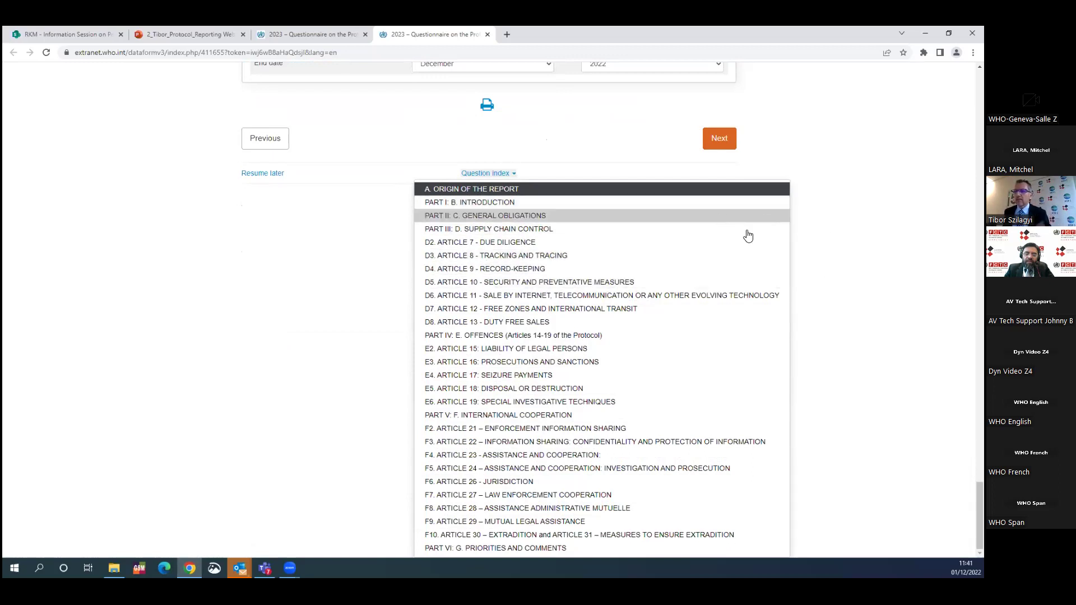
click(833, 262)
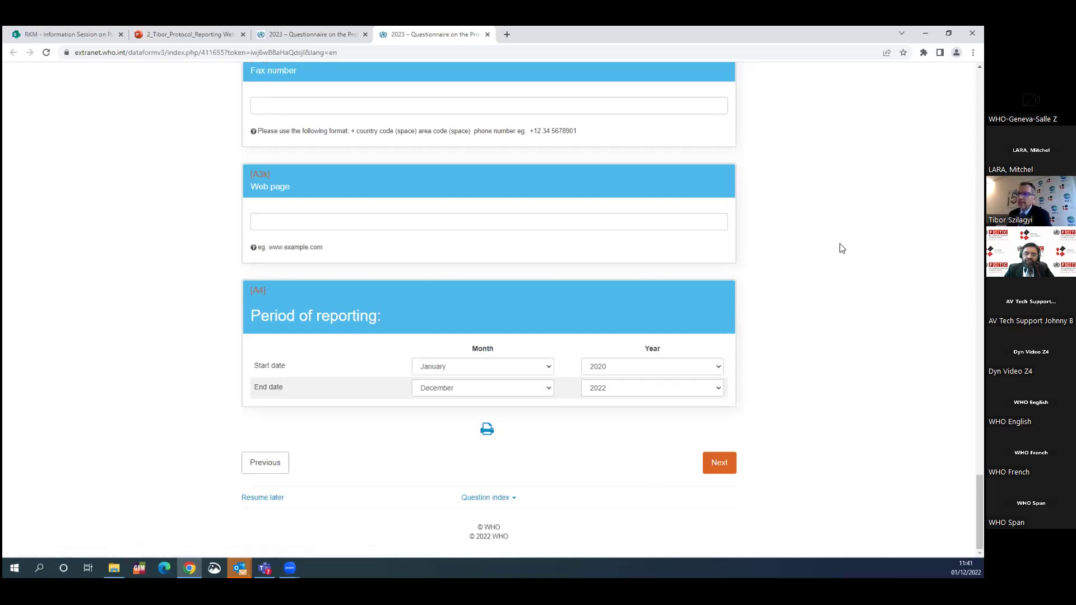
click(512, 498)
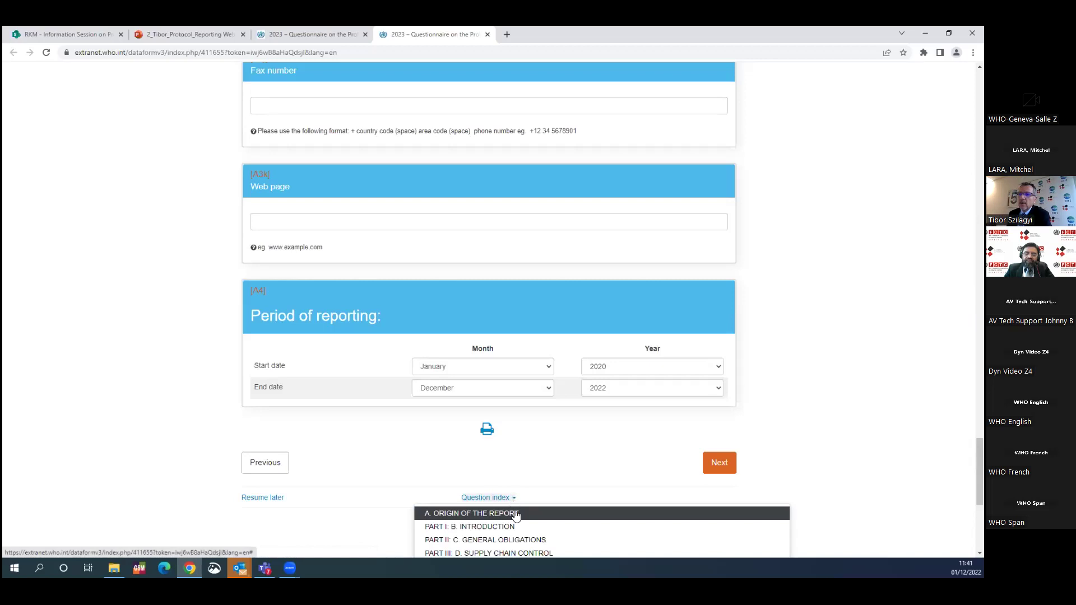
scroll(578, 467, down, 4)
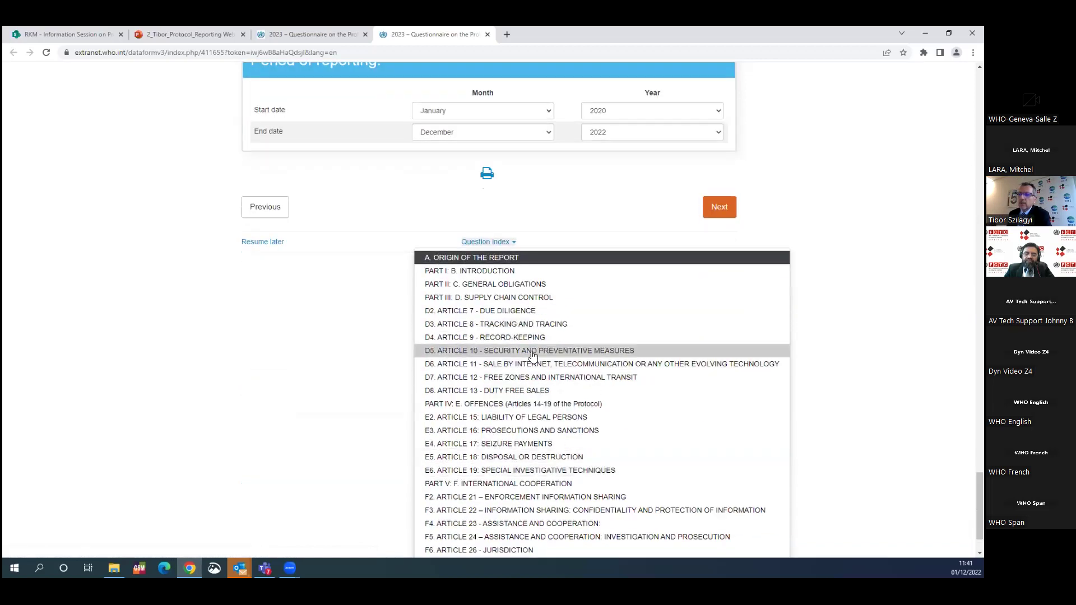
click(515, 391)
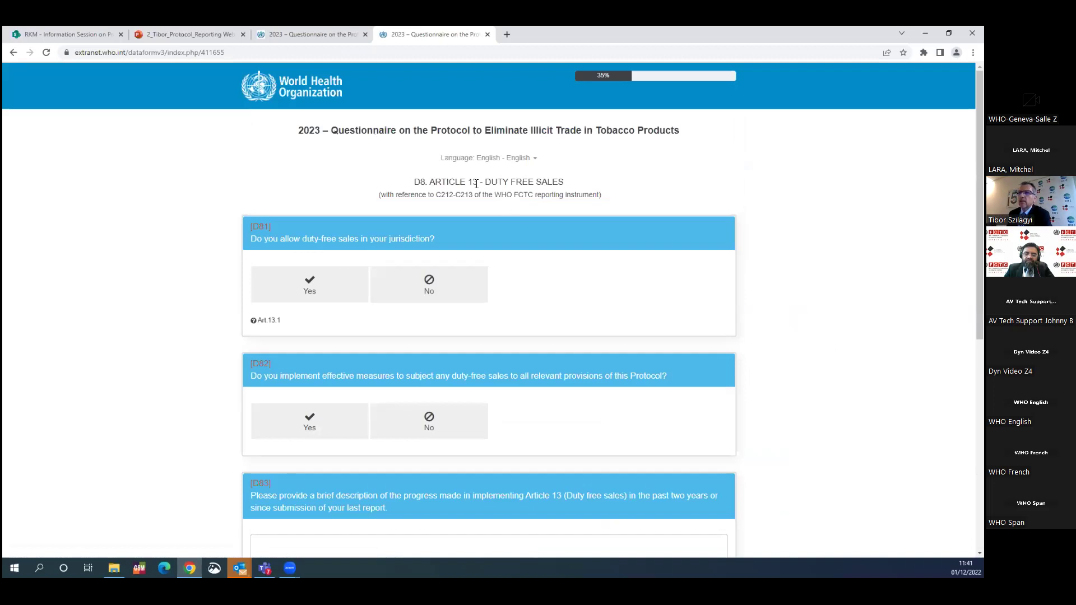
Step: Review the Article 13 duty-free sales questions and go to Part VI: G. Priorities and Comments
drag(432, 182, 570, 189)
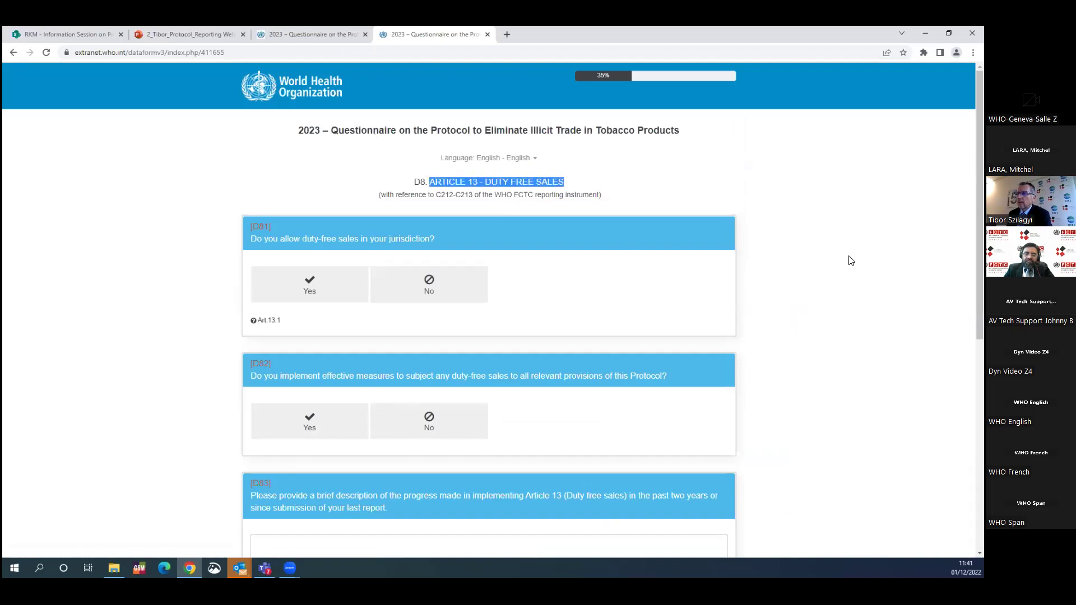
scroll(850, 260, down, 7)
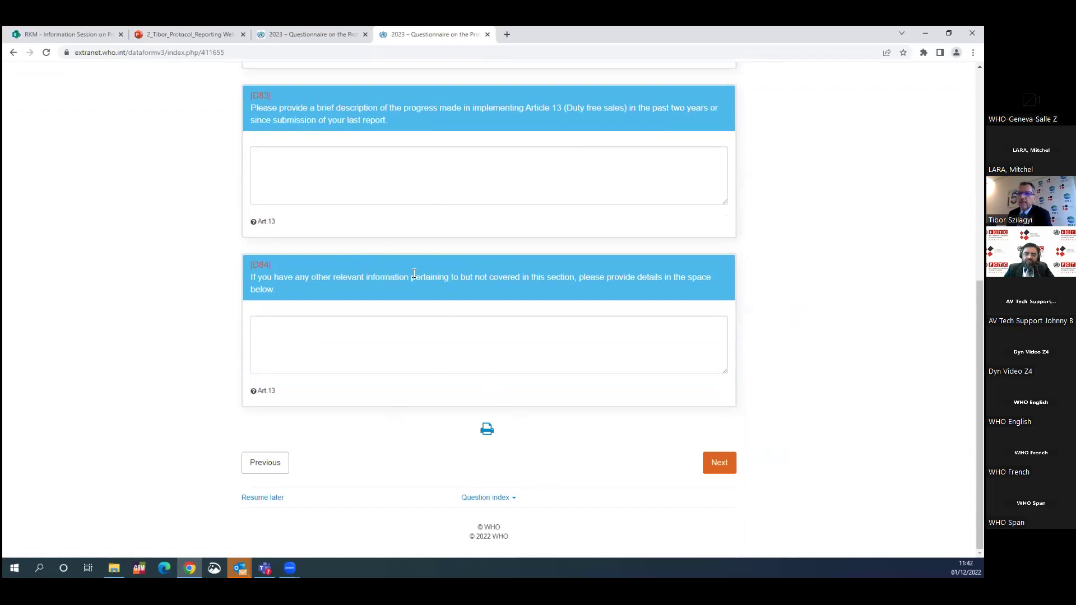
click(512, 498)
scroll(537, 522, down, 5)
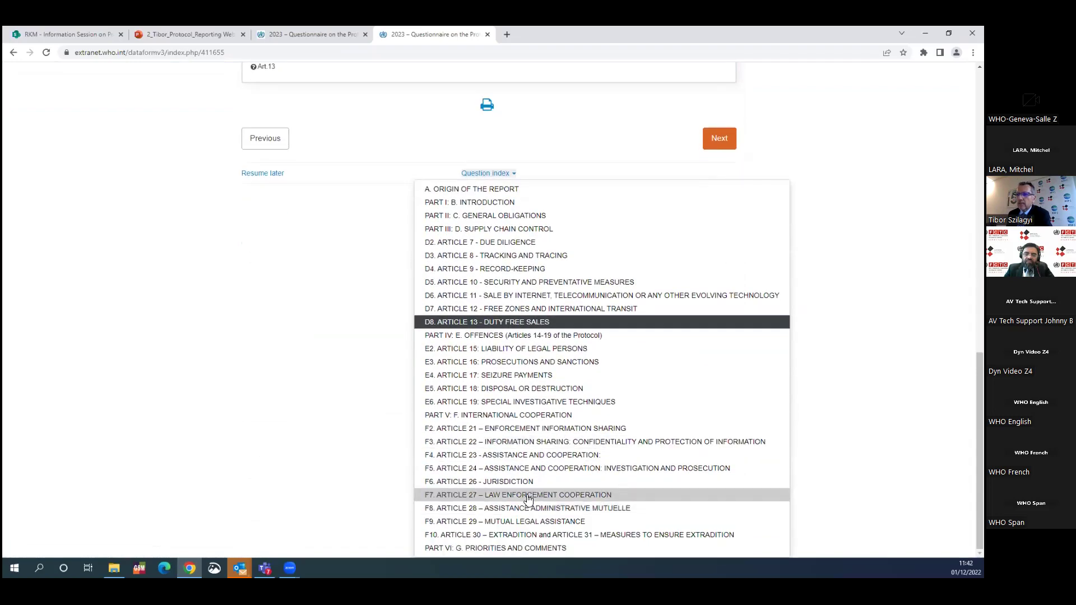
click(503, 549)
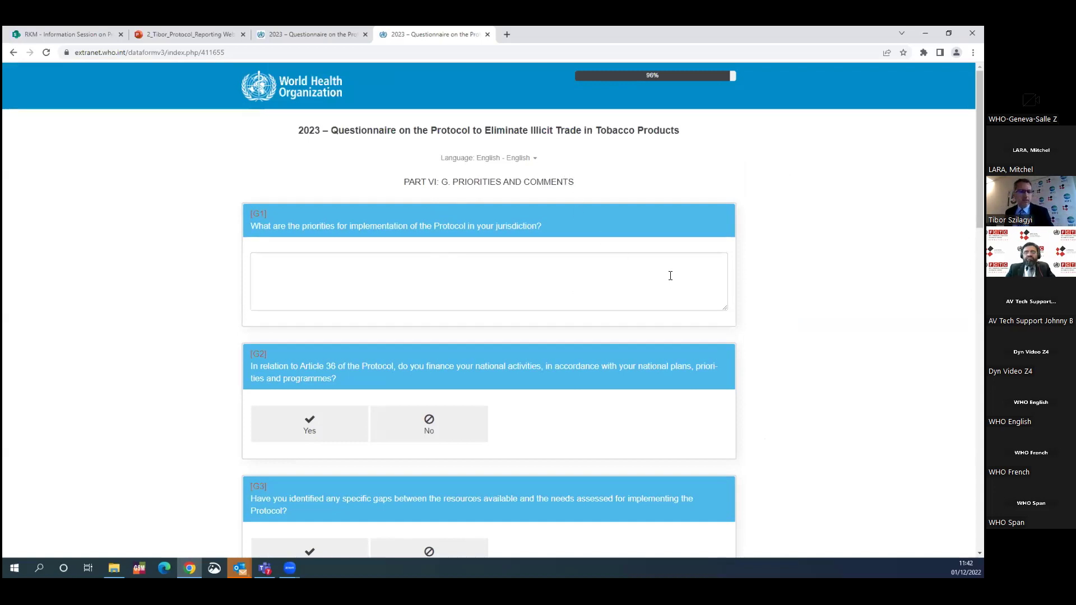
Step: Review the questions on priorities, financing, resource gaps and constraints in the Priorities and Comments section
scroll(555, 261, down, 2)
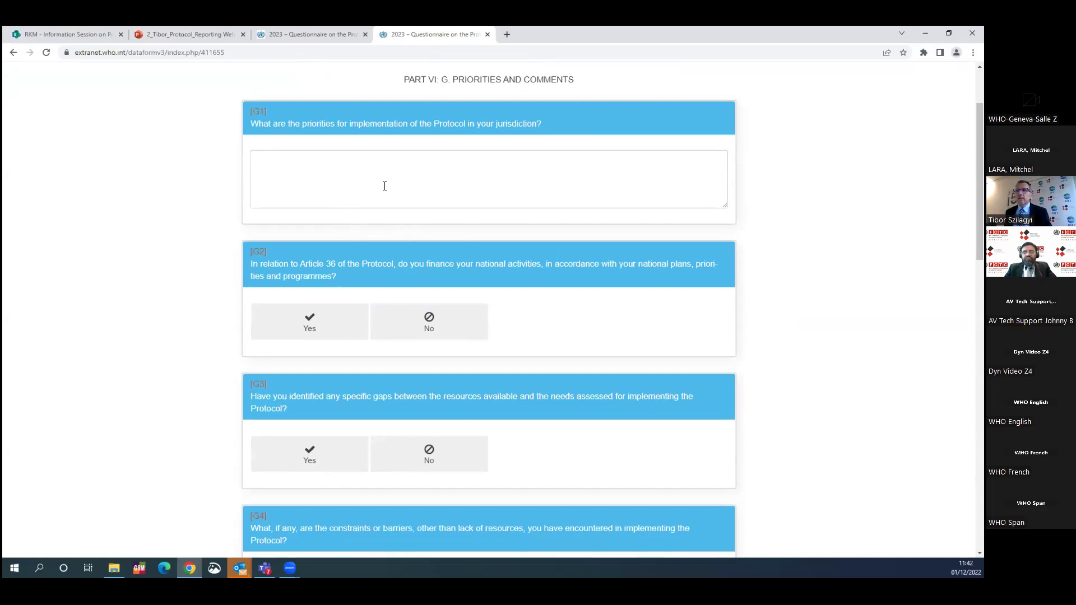
scroll(385, 186, down, 2)
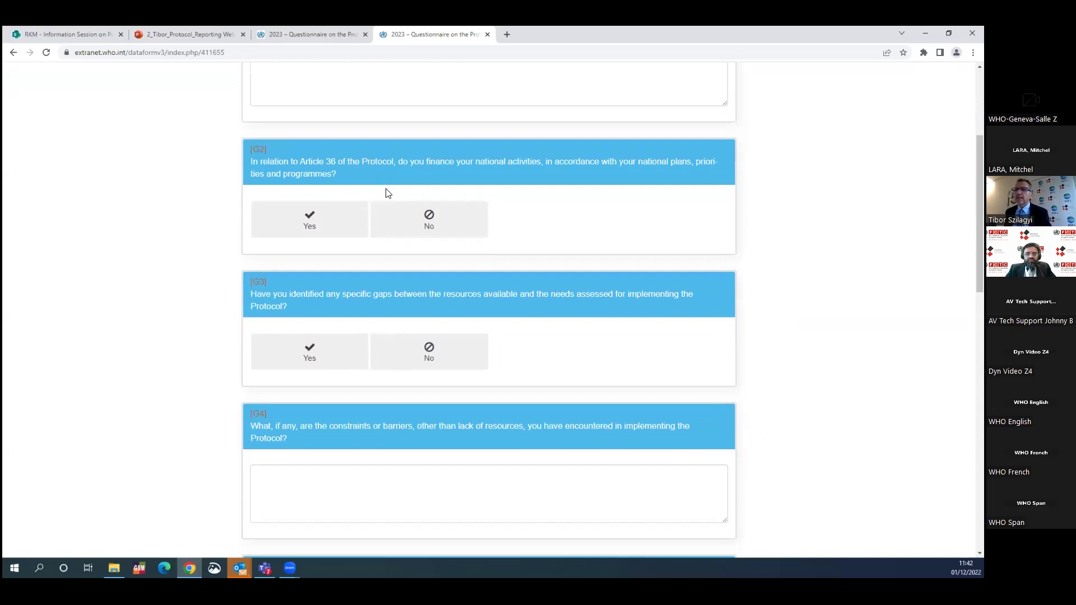
click(417, 224)
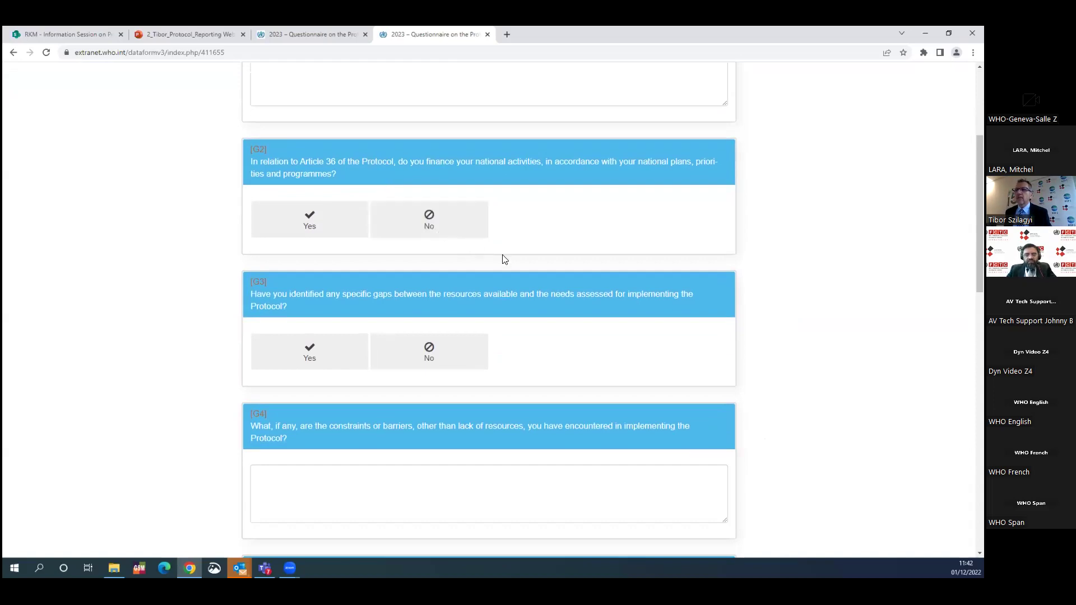
scroll(566, 256, down, 3)
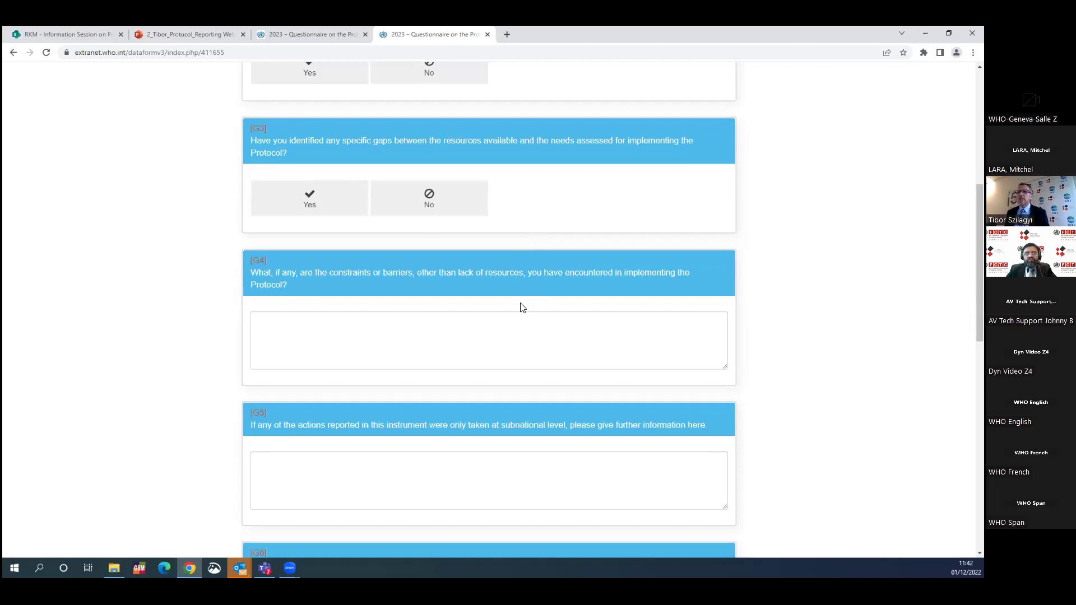
scroll(512, 288, down, 1)
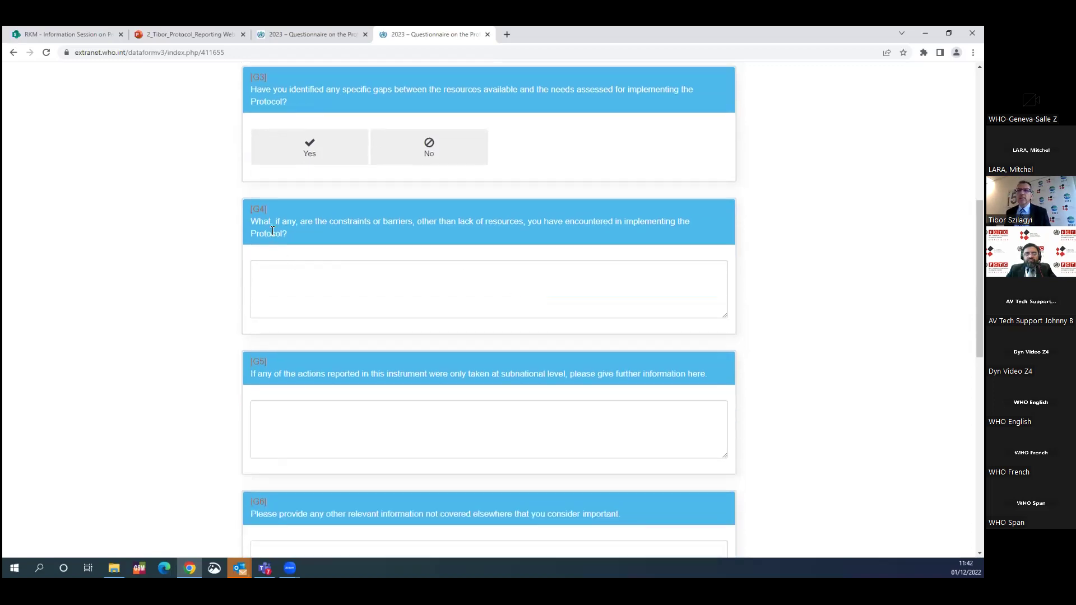
Step: Review questions G4 to G7 on implementation barriers, subnational actions, other relevant information and suggestions for revising the reporting instrument
drag(251, 221, 296, 233)
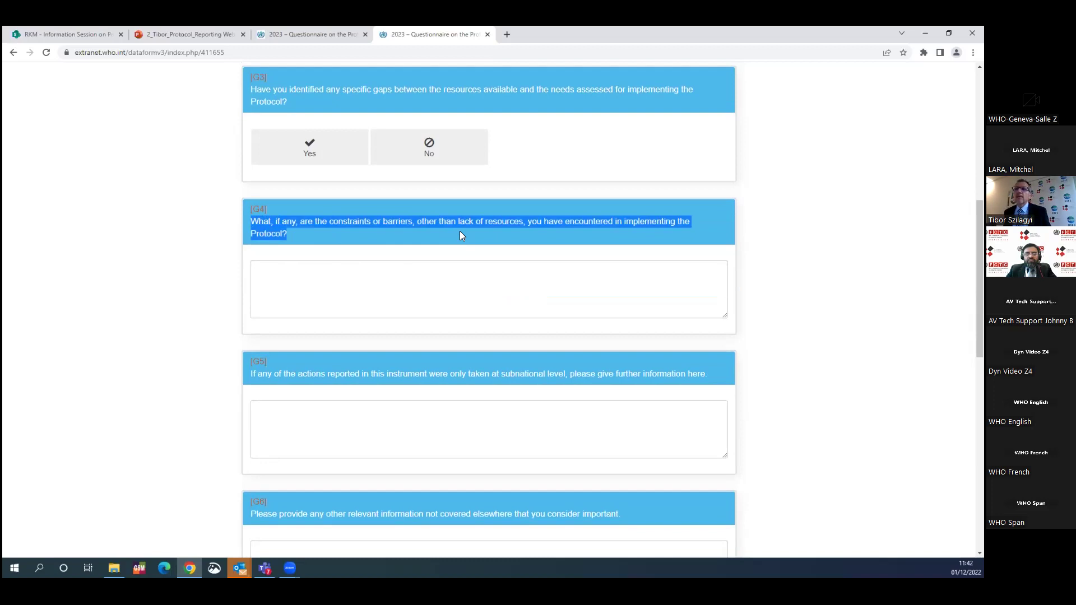
scroll(520, 307, down, 2)
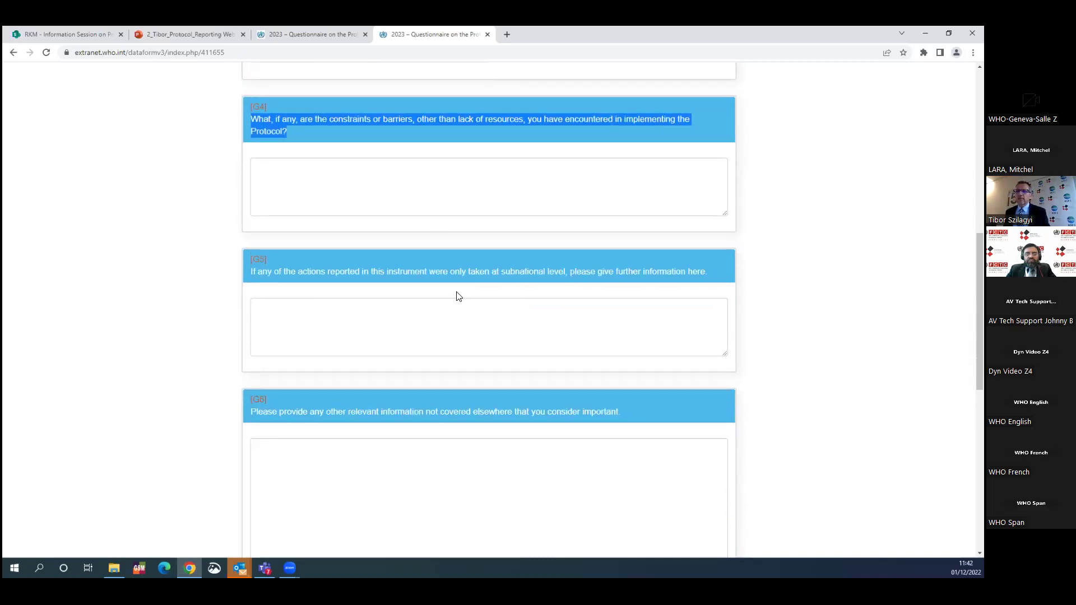
scroll(456, 293, down, 1)
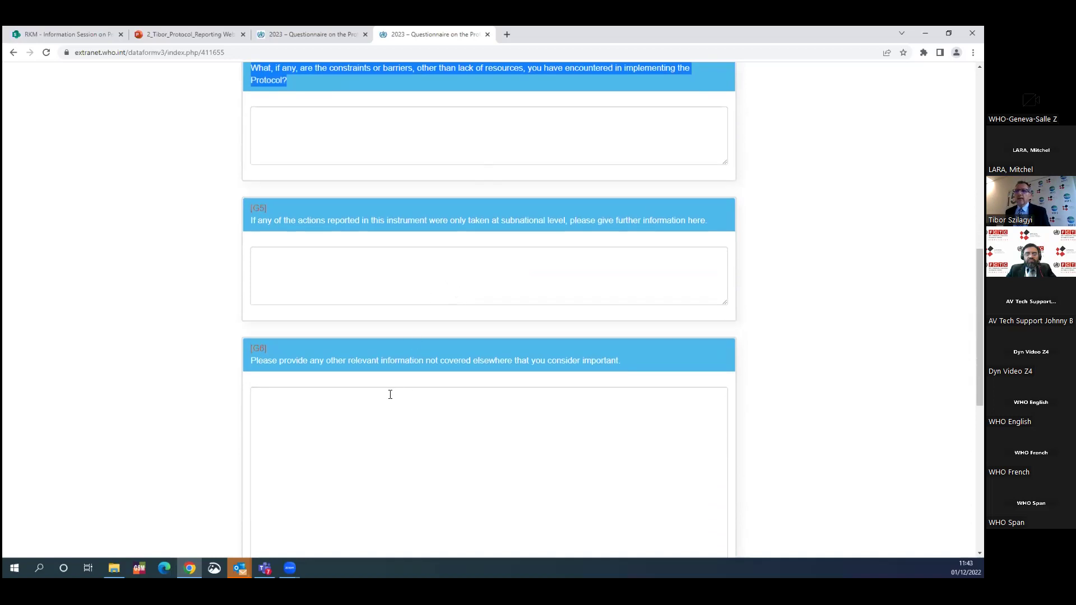
click(298, 408)
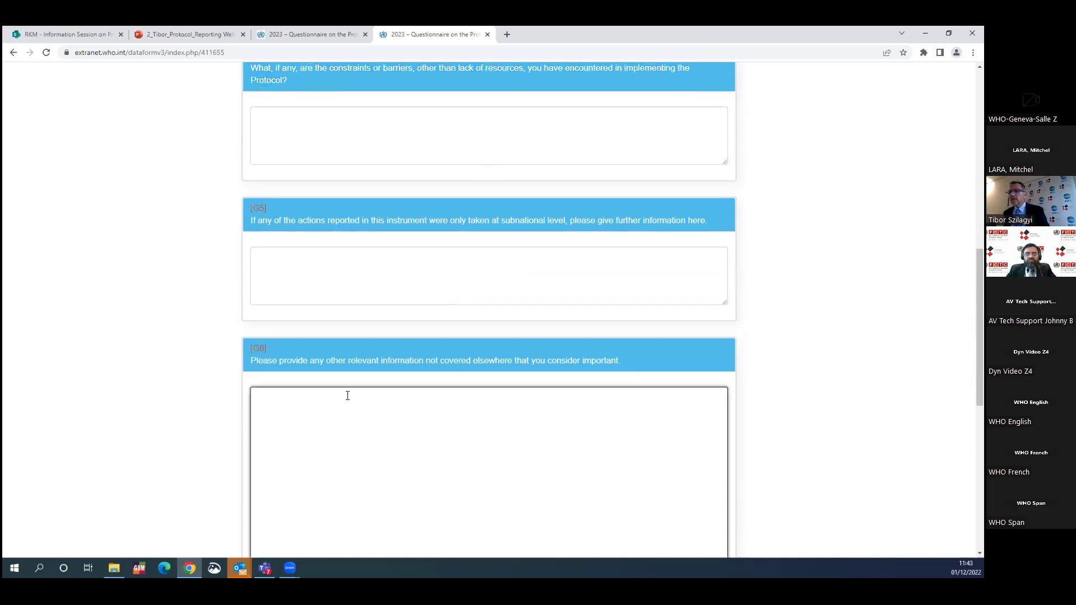
scroll(403, 394, down, 4)
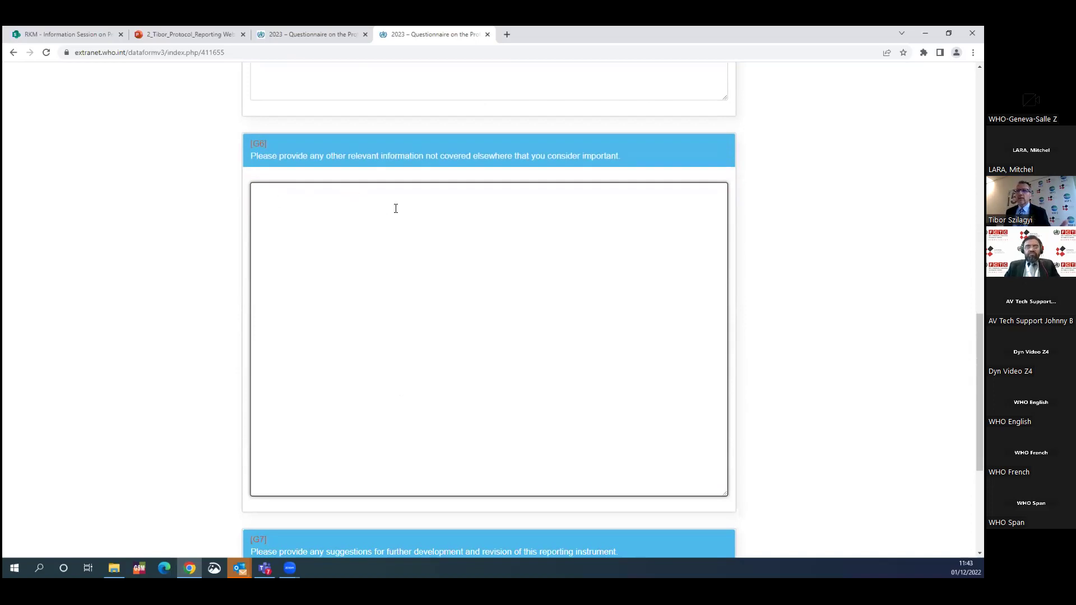
scroll(393, 208, down, 1)
scroll(393, 208, down, 4)
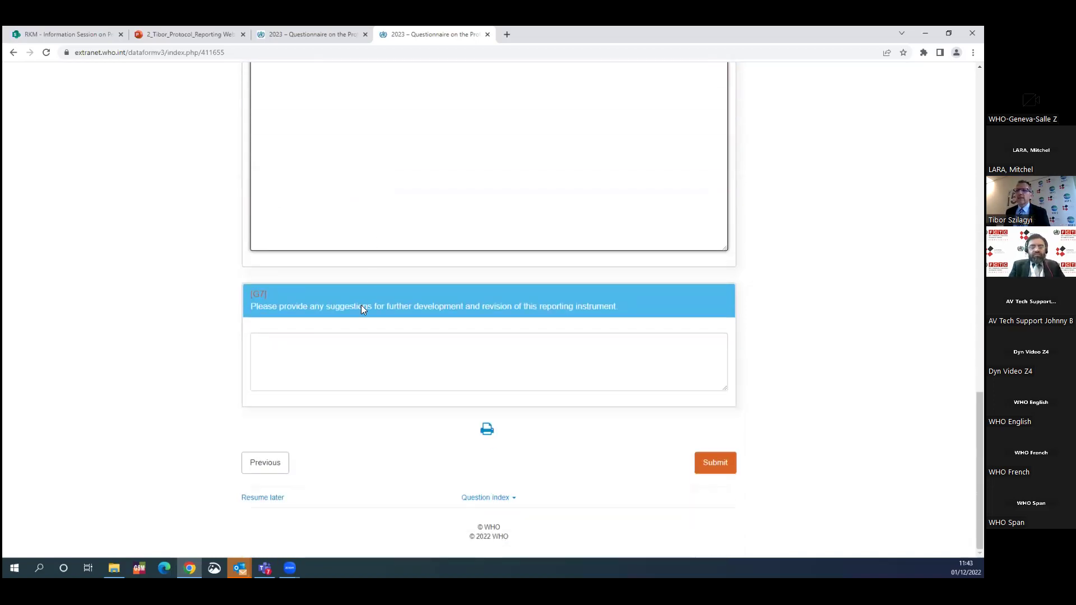
click(271, 347)
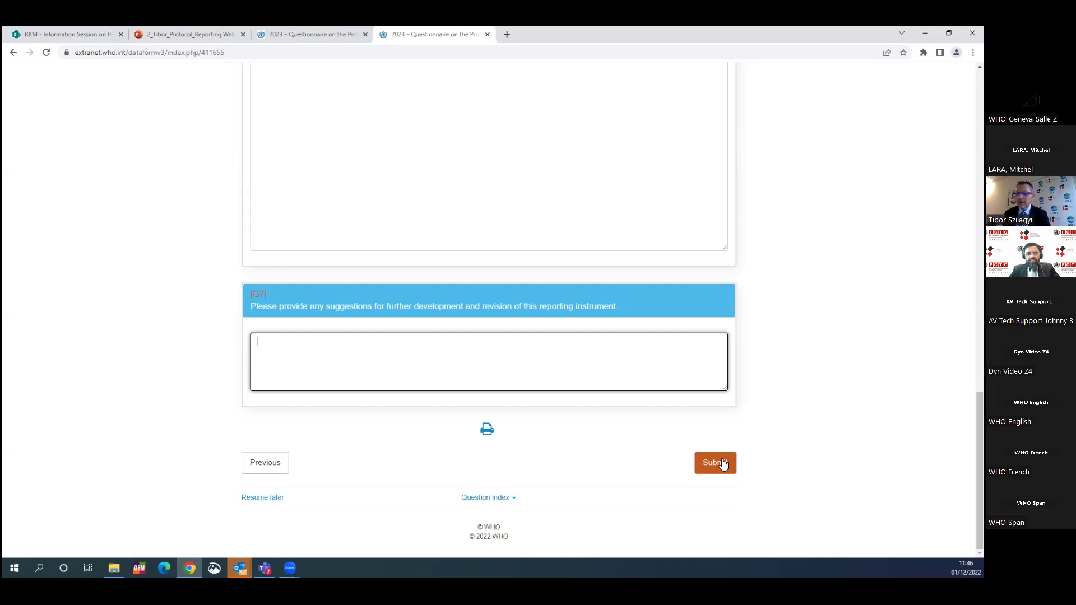
Step: Try to submit the questionnaire from the end of the Priorities and Comments section and dismiss the resulting notice
click(722, 463)
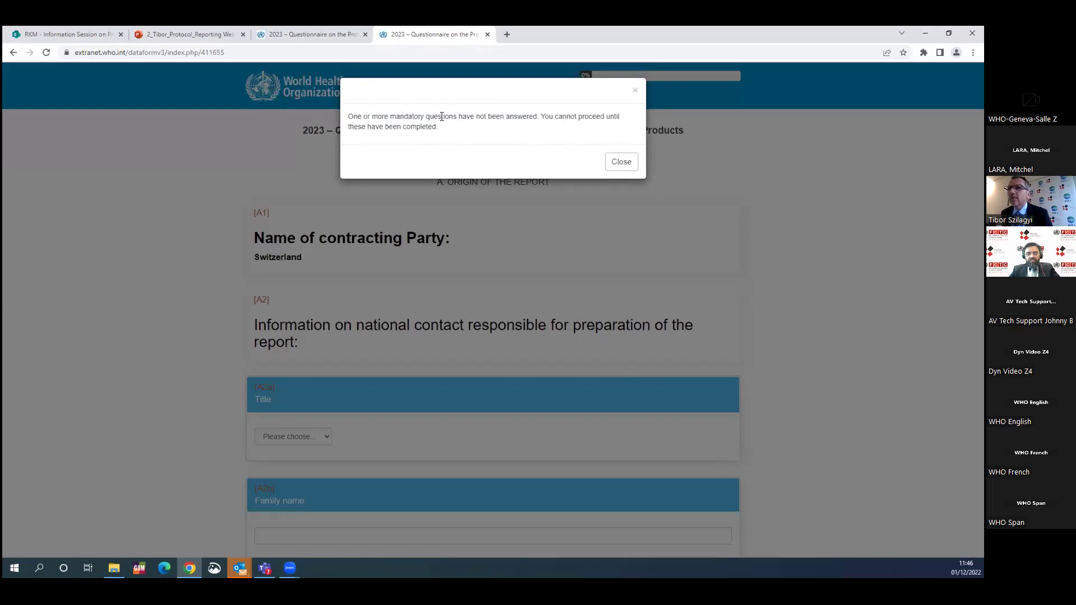
click(620, 162)
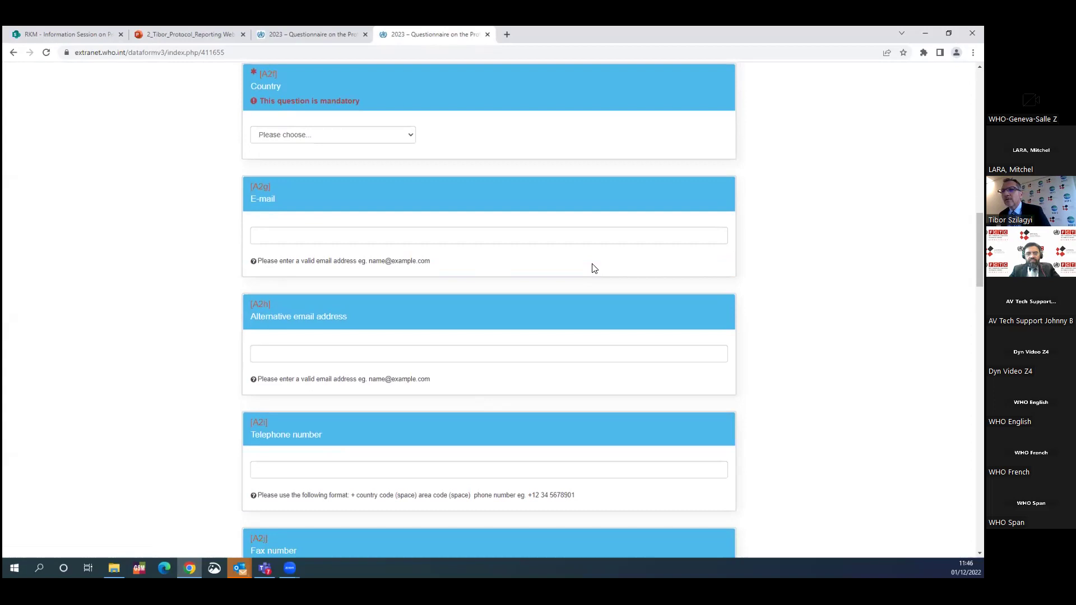
Step: Set the mandatory country of the national contact in question A2f to Algeria
scroll(595, 261, up, 5)
scroll(596, 262, down, 5)
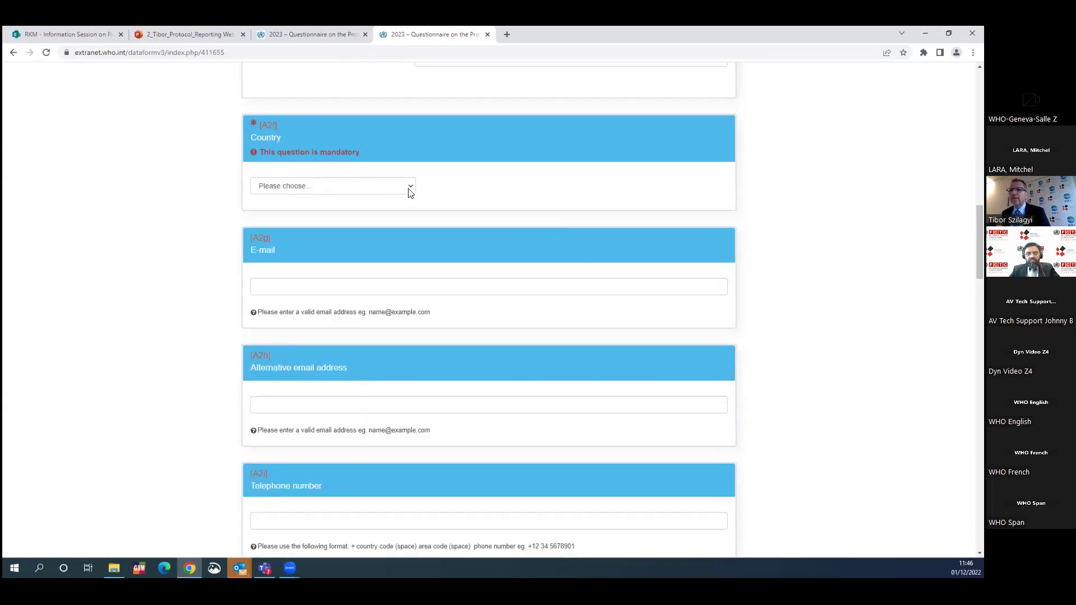
click(409, 186)
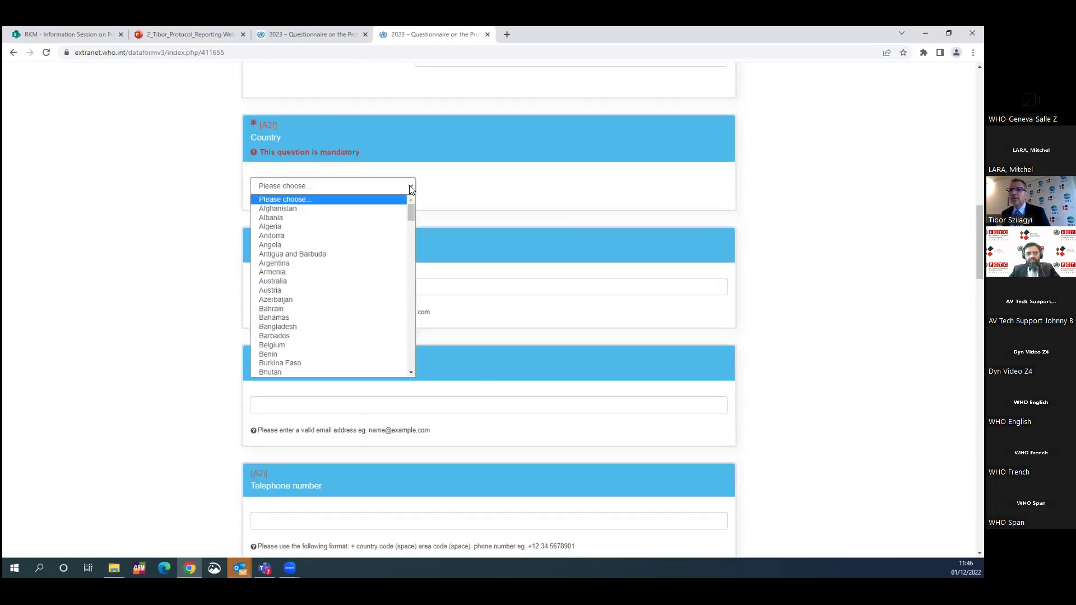
click(346, 226)
Step: Look over the rest of the Origin of the Report section and return to Part VI: G. Priorities and Comments
scroll(525, 204, down, 9)
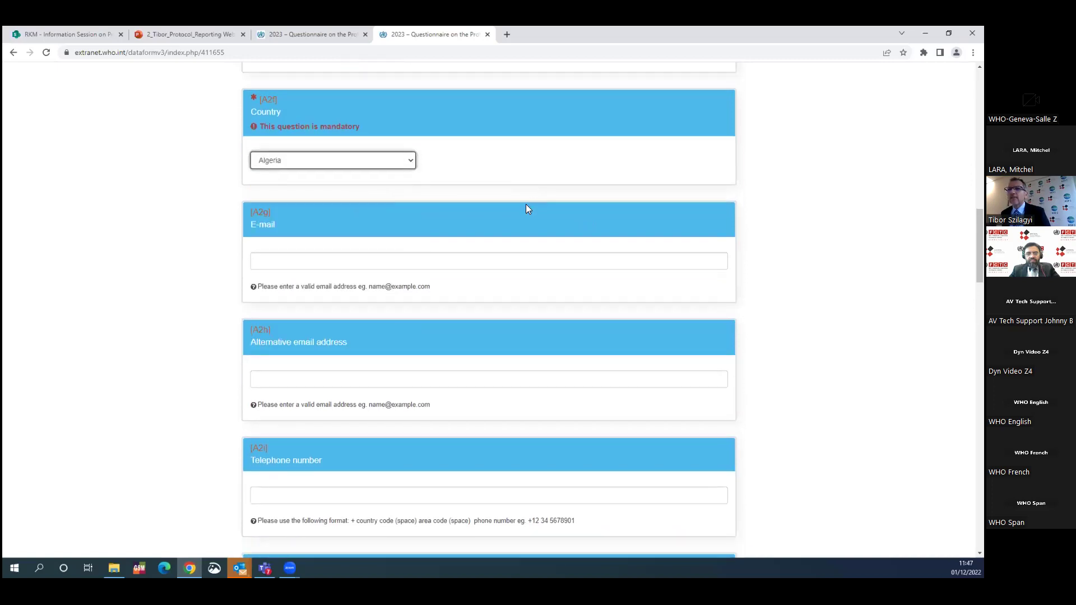
scroll(526, 204, down, 12)
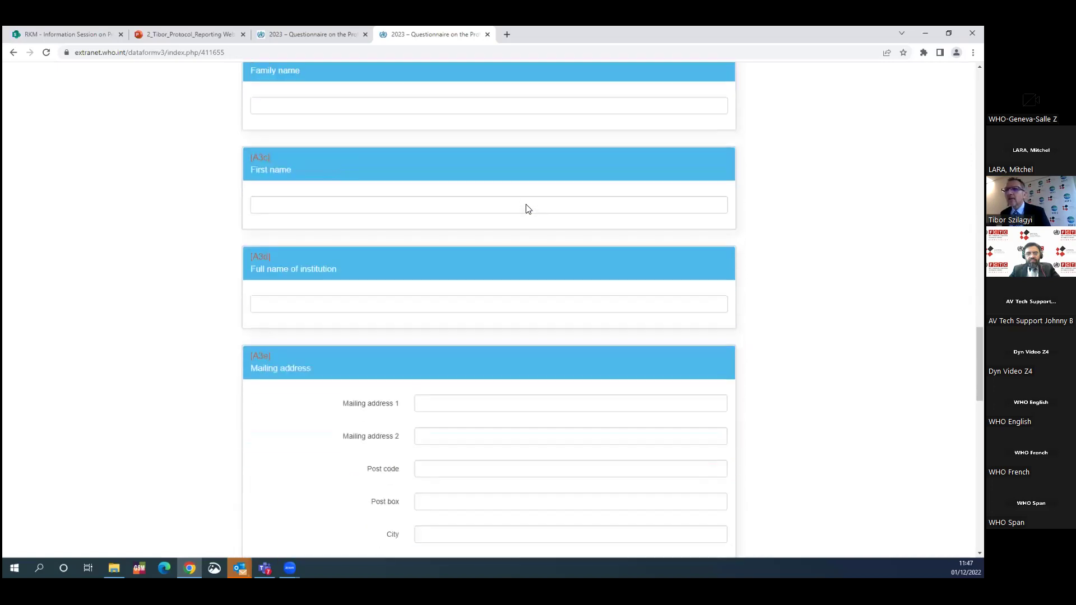
scroll(527, 209, down, 6)
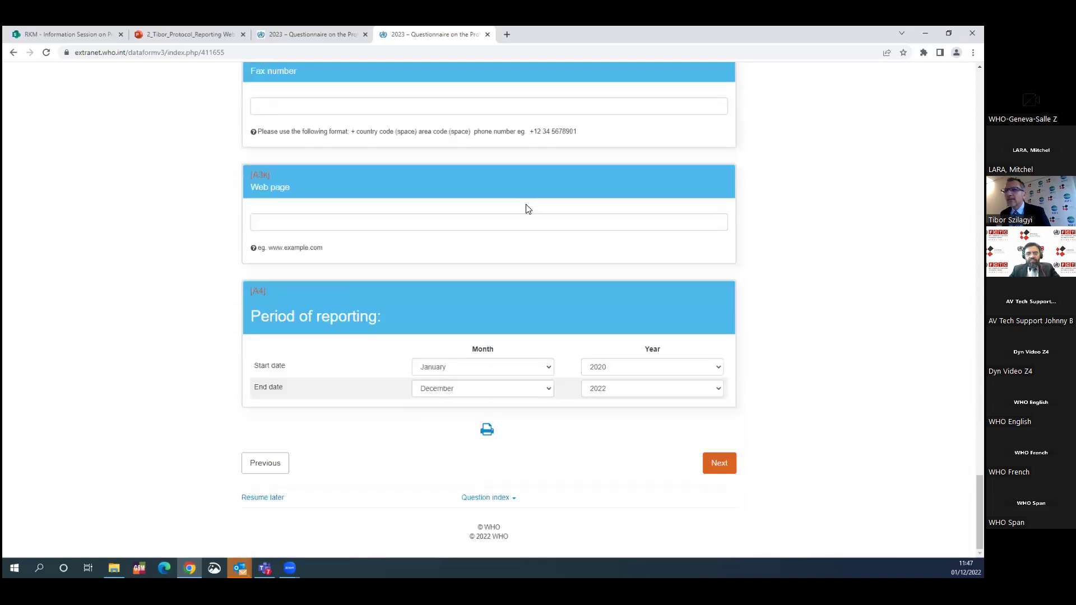
click(513, 499)
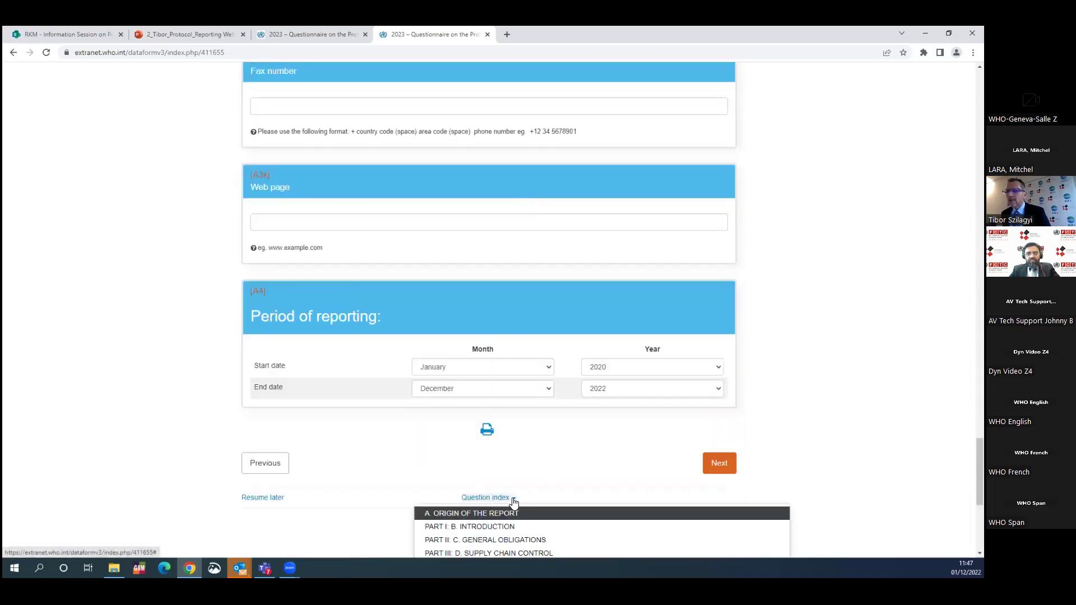
scroll(548, 533, down, 5)
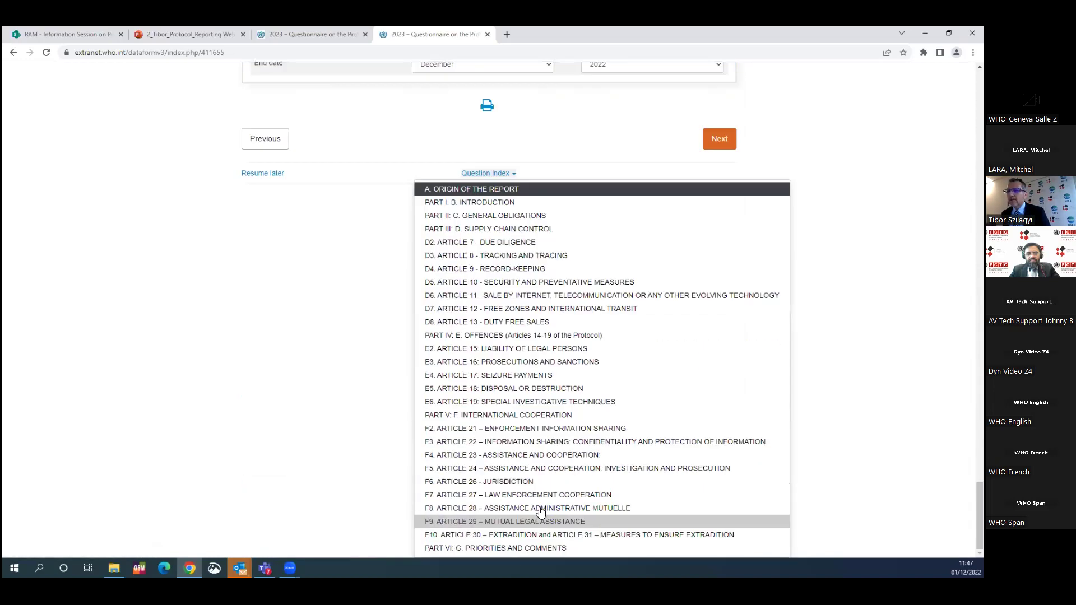
click(531, 549)
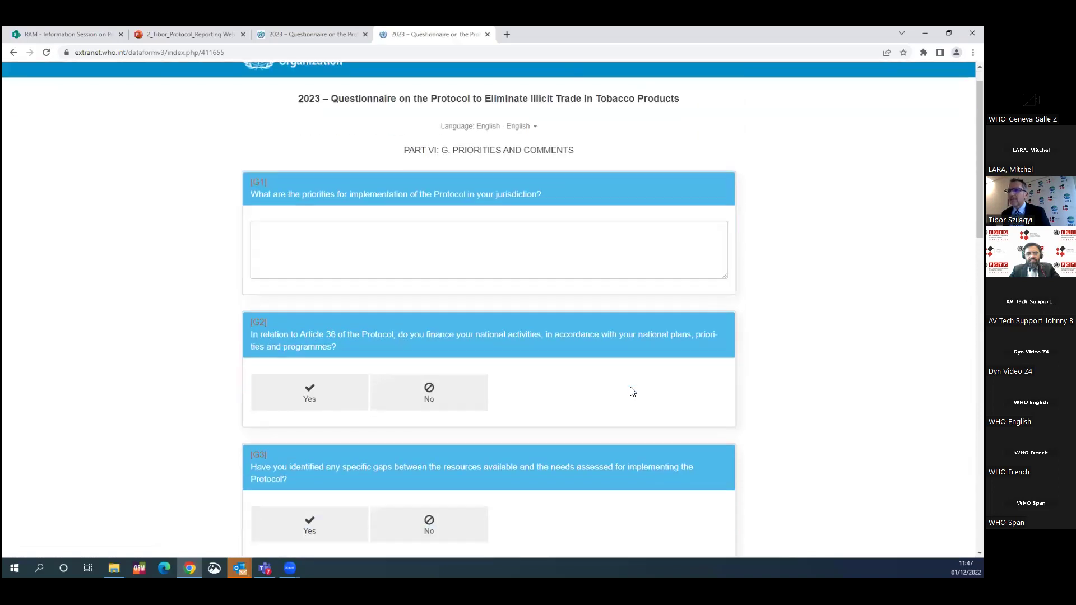
Step: Try again to submit the questionnaire after completing the mandatory country question, and dismiss the validation notice
scroll(630, 387, down, 10)
click(717, 462)
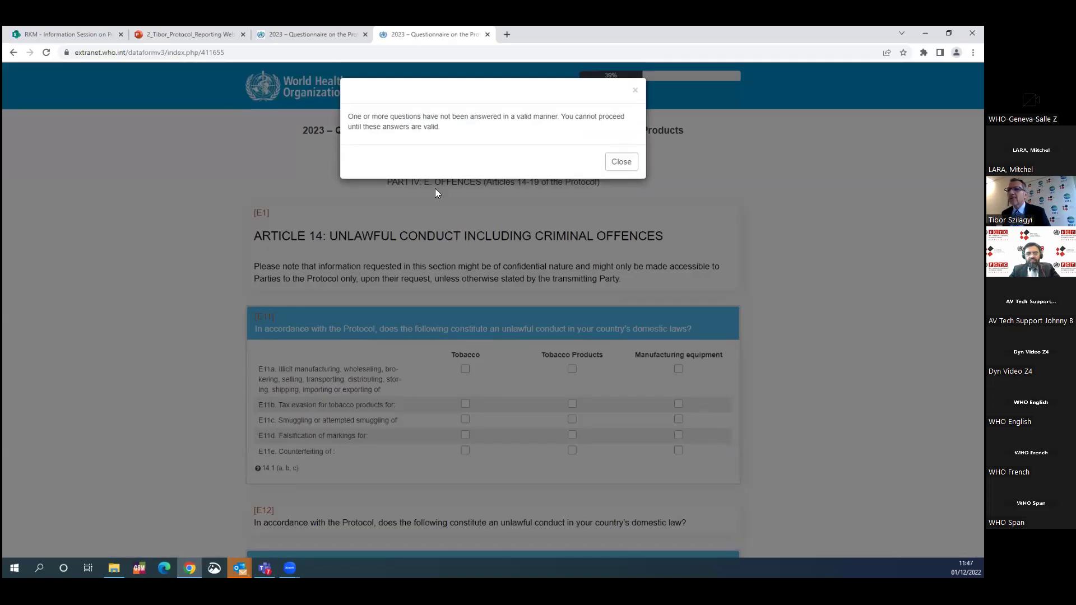
click(621, 166)
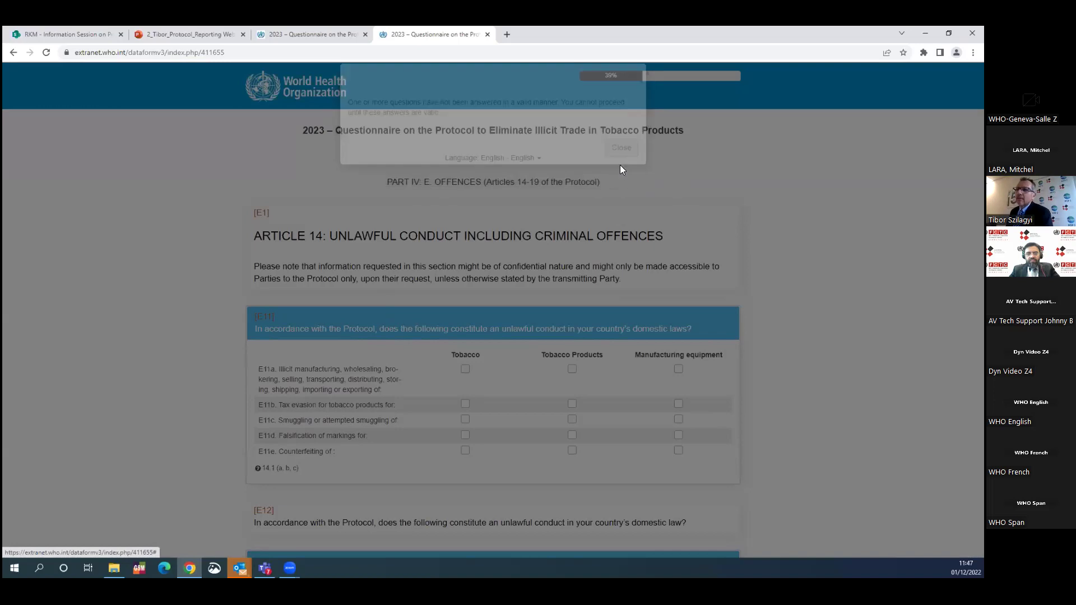